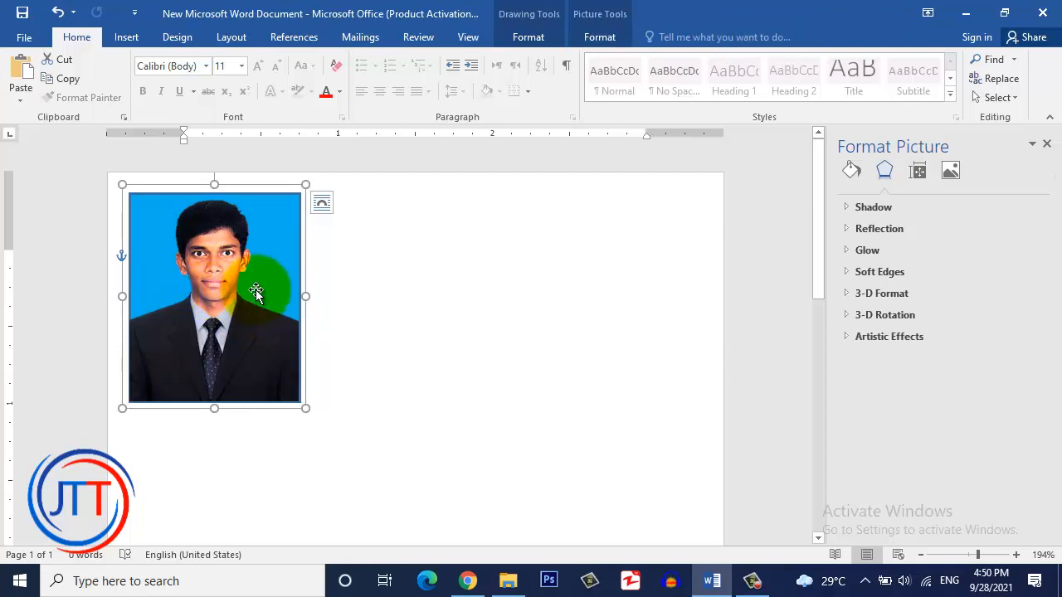
Step: Select the portrait together with its blue background shape and group them into one object
{"action": "left_click", "coordinate": [343, 267]}
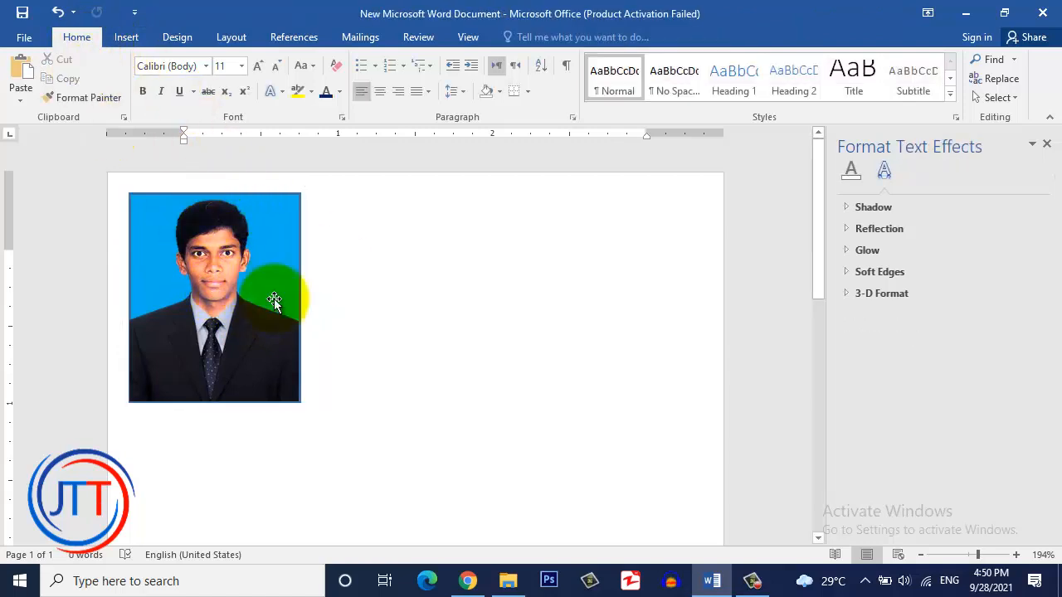
{"action": "left_click", "coordinate": [998, 97]}
{"action": "left_click", "coordinate": [848, 137]}
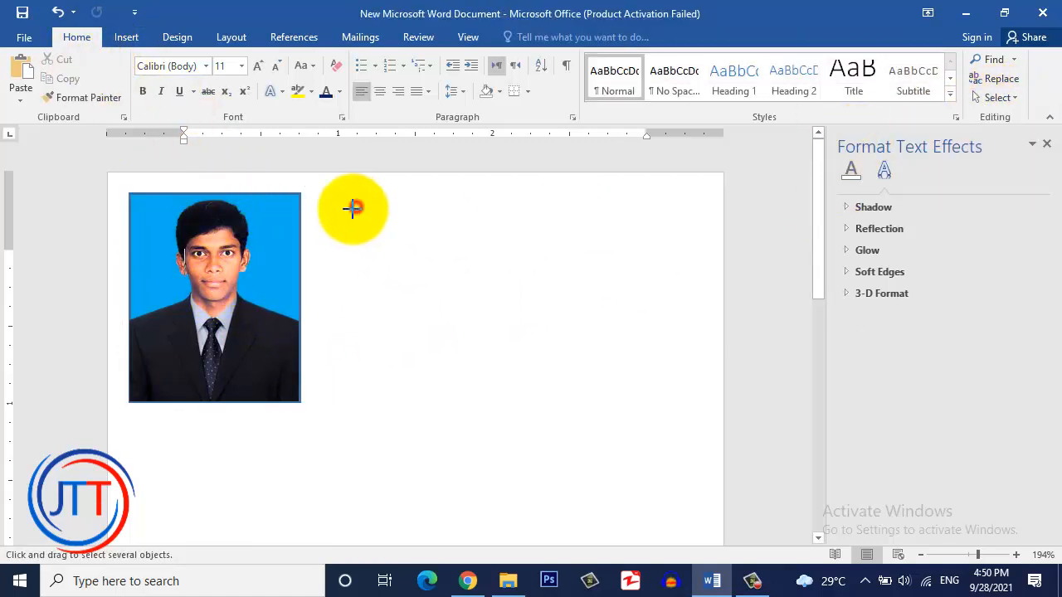
{"action": "left_click_drag", "start_coordinate": [355, 205], "coordinate": [112, 489]}
{"action": "right_click", "coordinate": [240, 282]}
{"action": "mouse_move", "coordinate": [273, 378]}
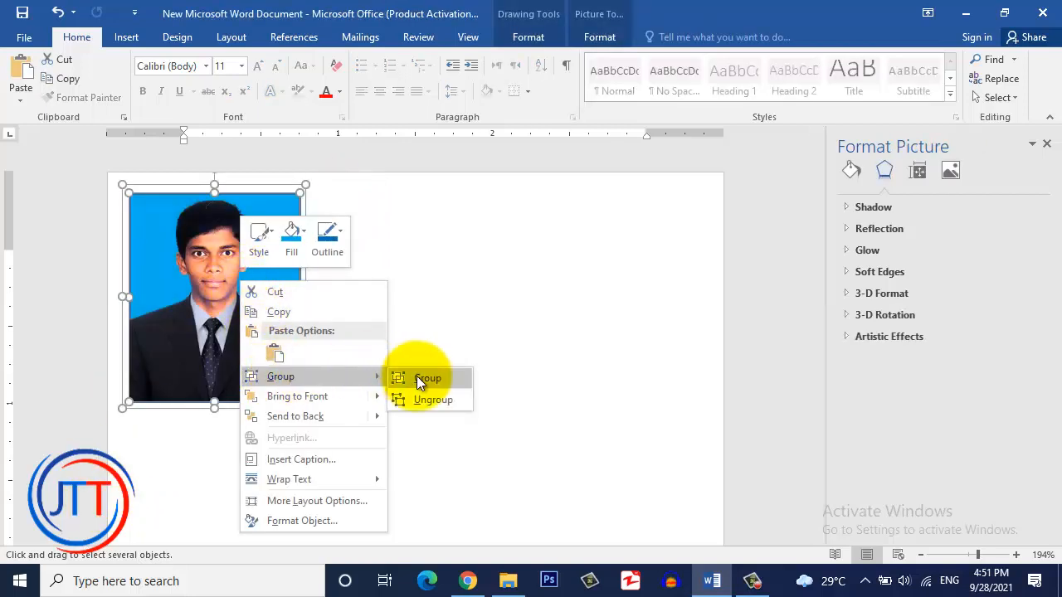
{"action": "left_click", "coordinate": [418, 380]}
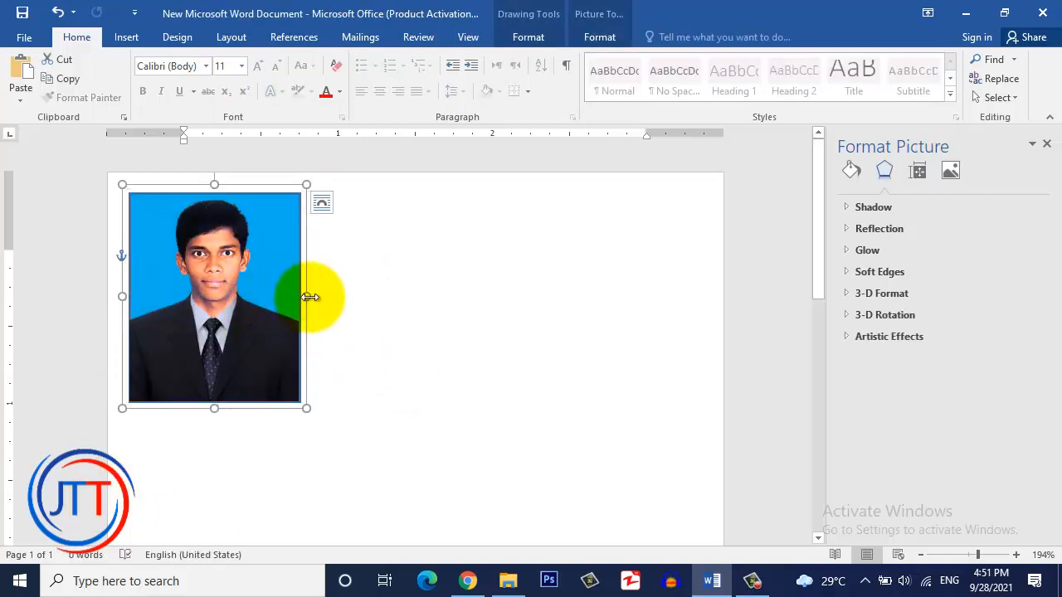
Step: Narrow the grouped portrait slightly from its right edge and shift it into the empty area beside it
{"action": "left_click_drag", "start_coordinate": [304, 296], "coordinate": [286, 297]}
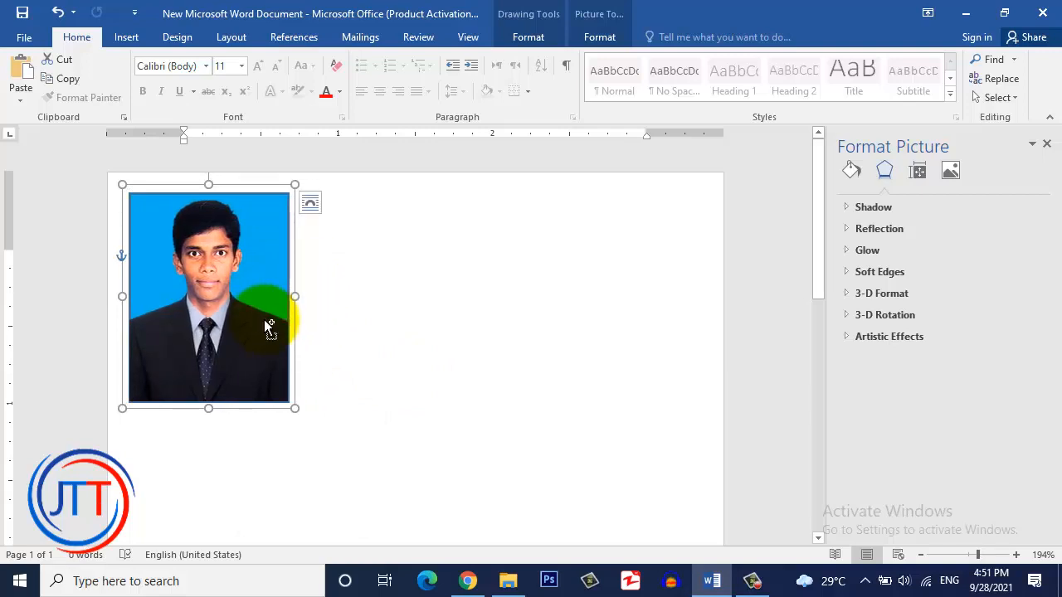
{"action": "left_click_drag", "start_coordinate": [263, 321], "coordinate": [428, 320]}
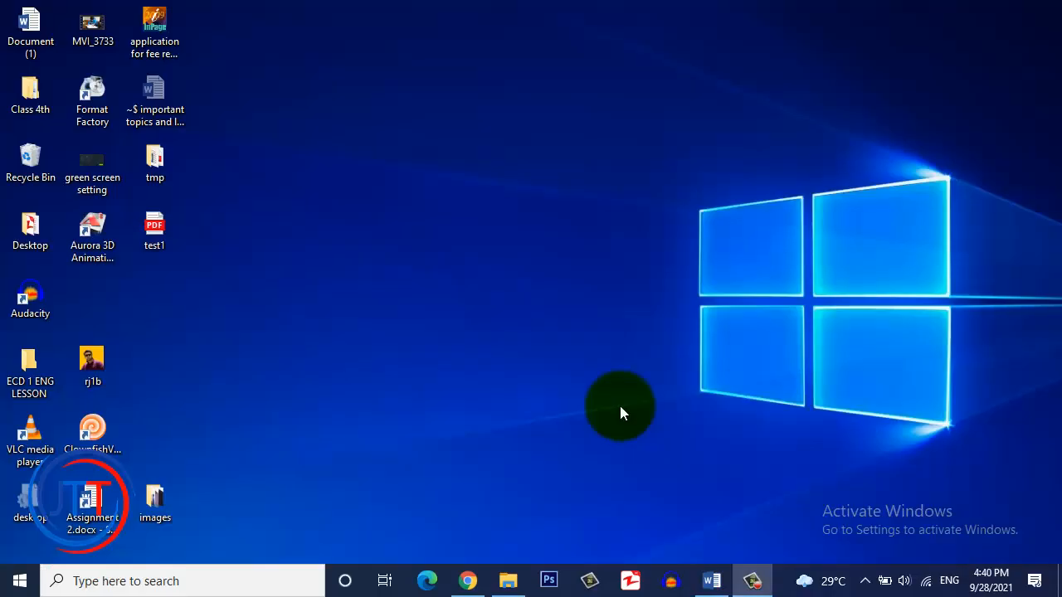
Step: Switch to the blank Word document and apply the Narrow page margins
{"action": "left_click", "coordinate": [712, 580]}
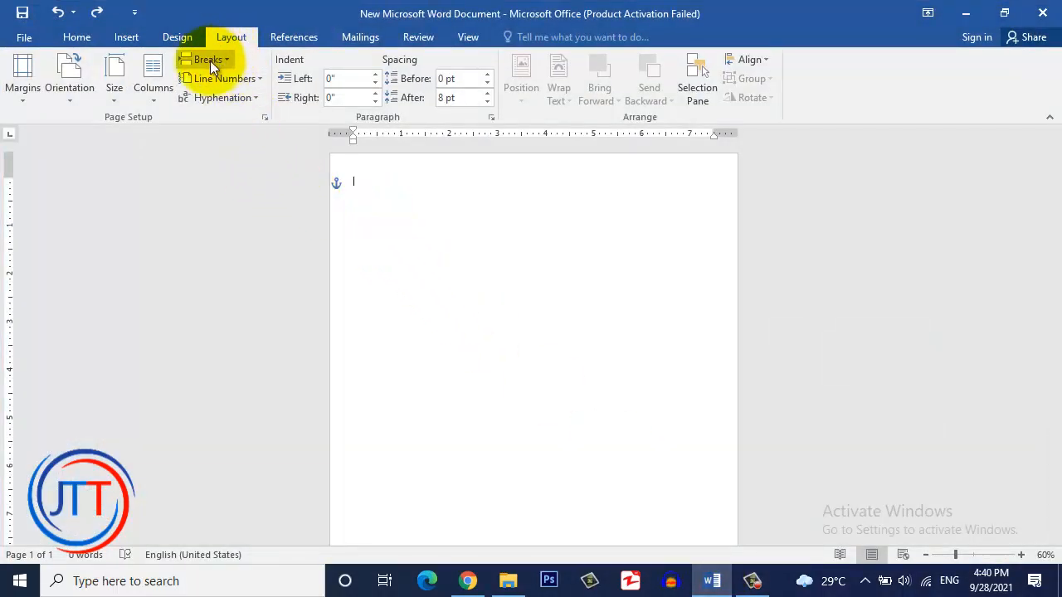
{"action": "left_click", "coordinate": [33, 98]}
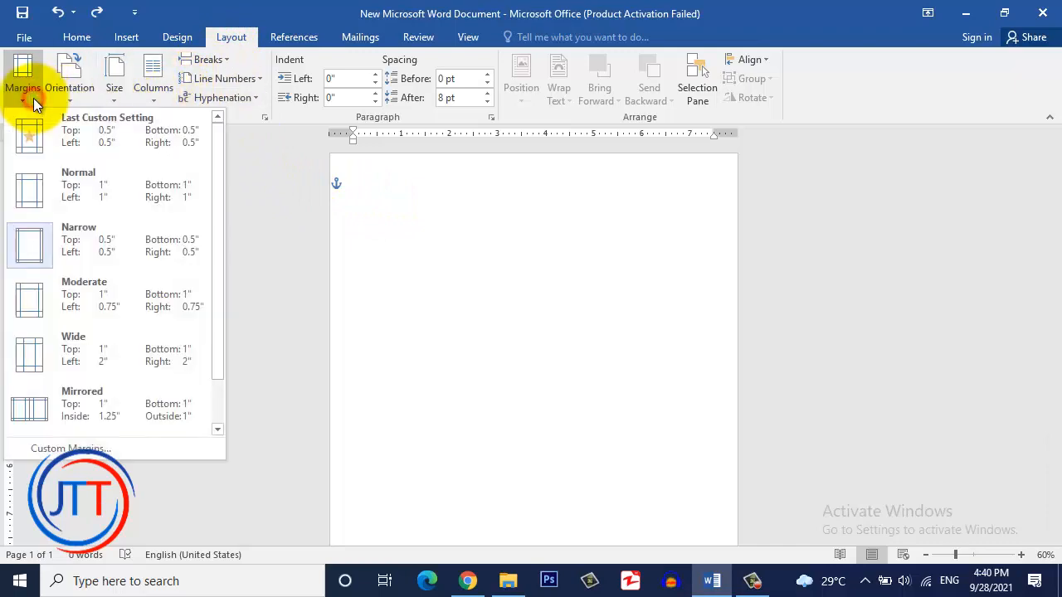
{"action": "left_click", "coordinate": [44, 241]}
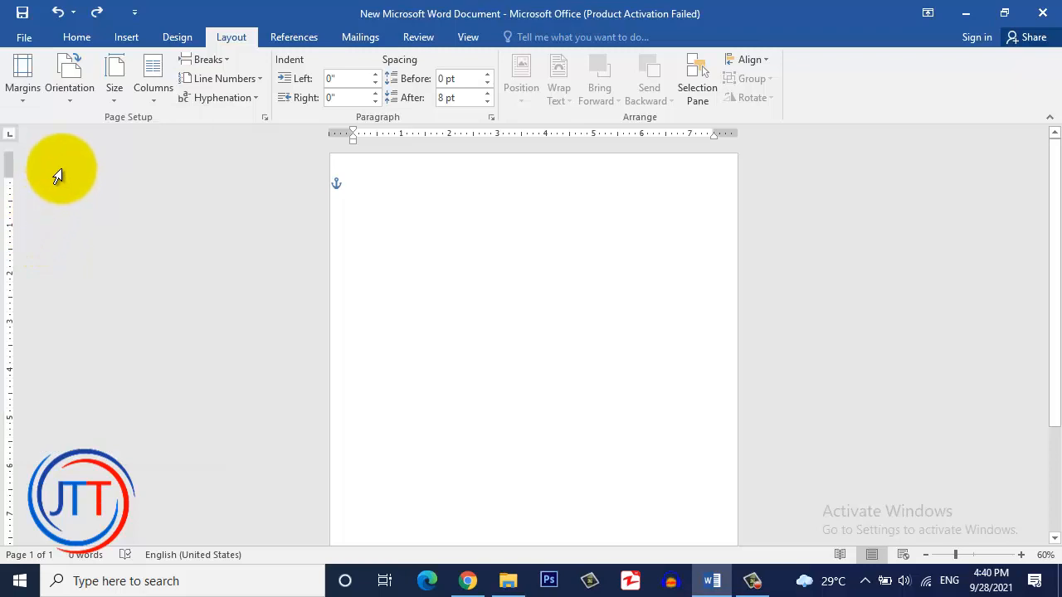
Step: Set a custom paper size of 4 inches wide by 6 inches high for the whole document
{"action": "left_click", "coordinate": [114, 99]}
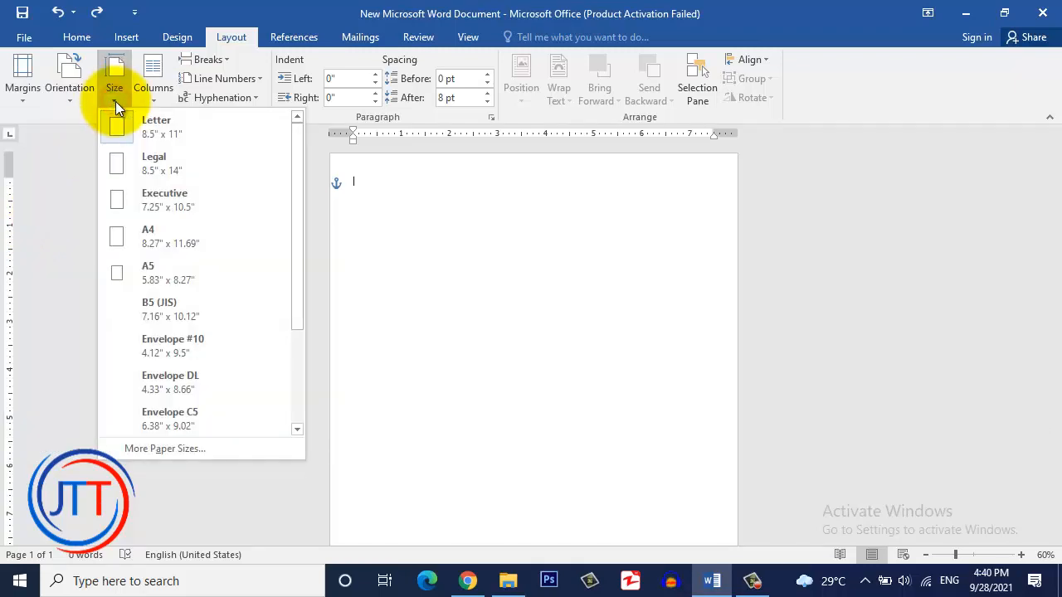
{"action": "left_click", "coordinate": [153, 448]}
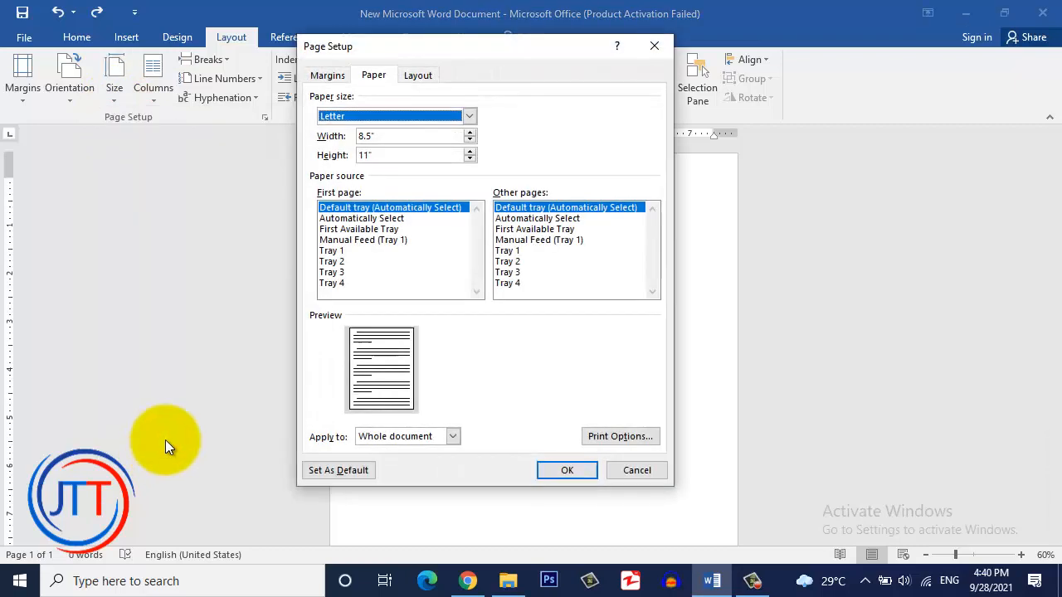
{"action": "double_click", "coordinate": [372, 136]}
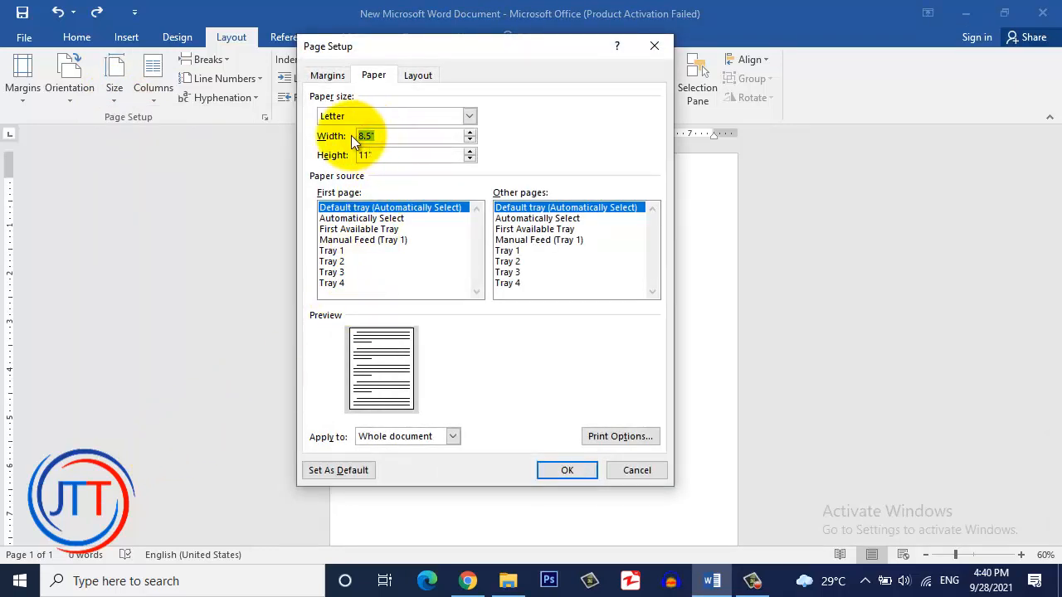
{"action": "type", "text": "4"}
{"action": "double_click", "coordinate": [363, 155]}
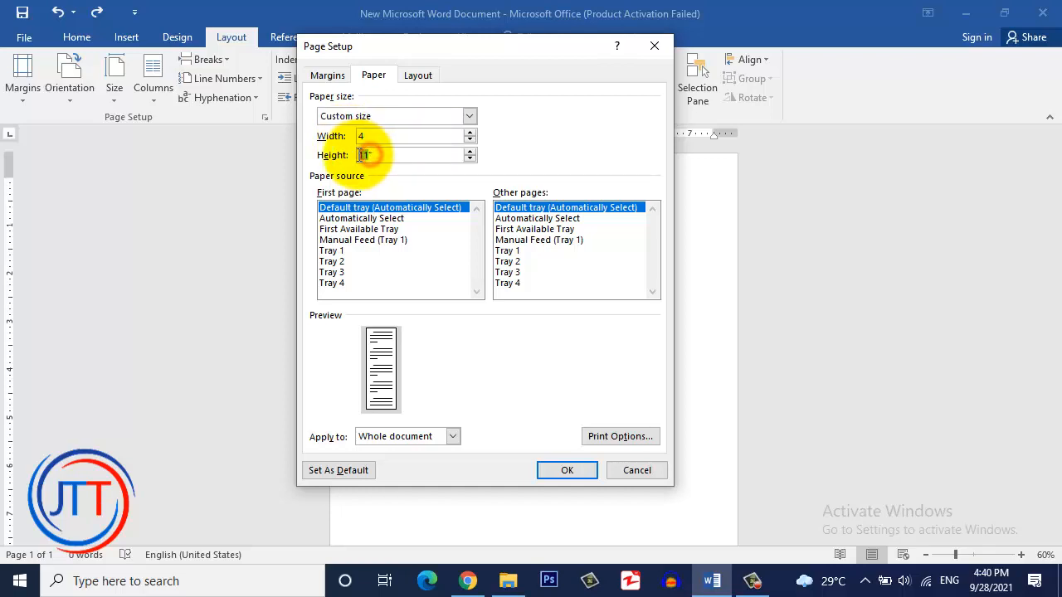
{"action": "left_click", "coordinate": [457, 390]}
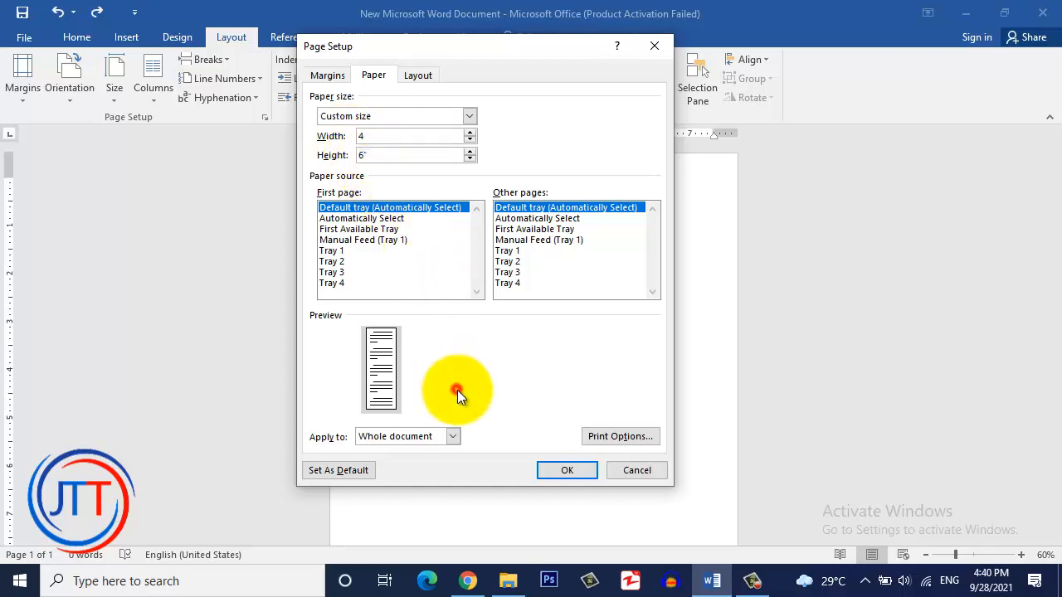
{"action": "type", "text": "6\""}
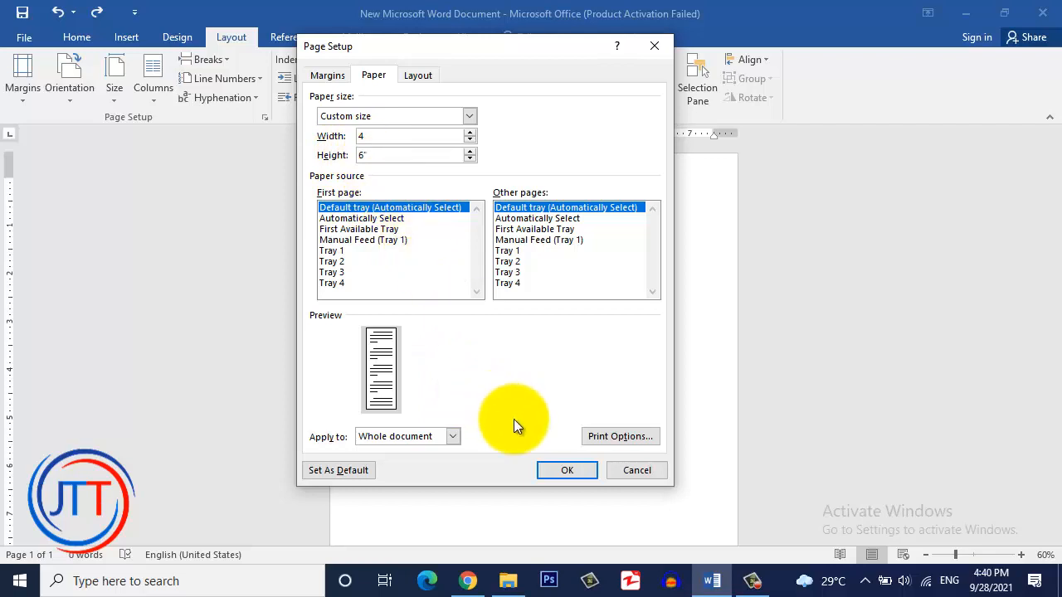
{"action": "left_click", "coordinate": [557, 470]}
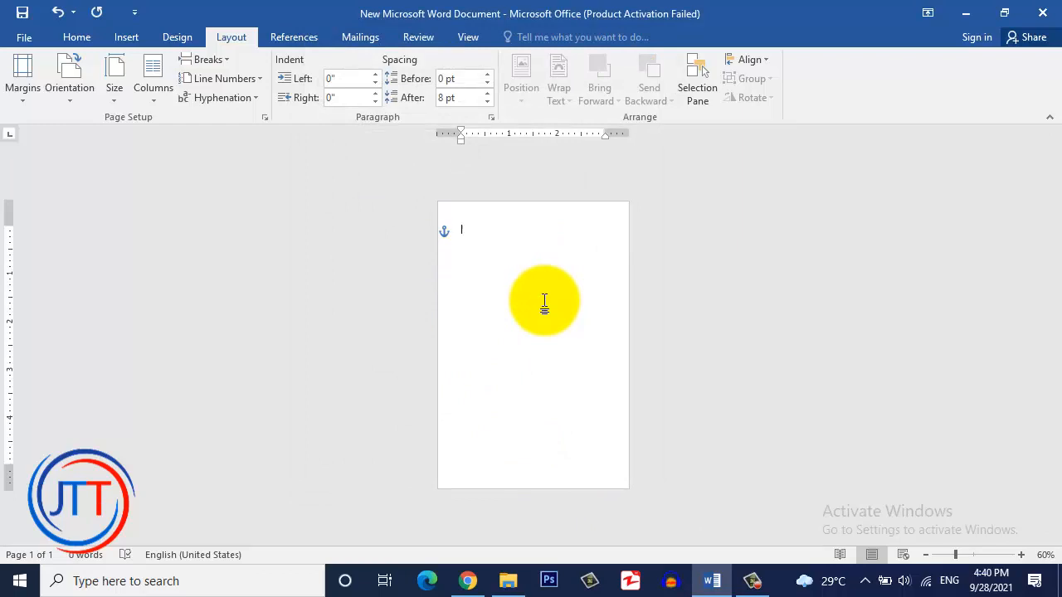
Step: Insert the portrait picture file named images from the images folder into the page
{"action": "scroll", "coordinate": [544, 305], "scroll_direction": "up", "scroll_amount": 6}
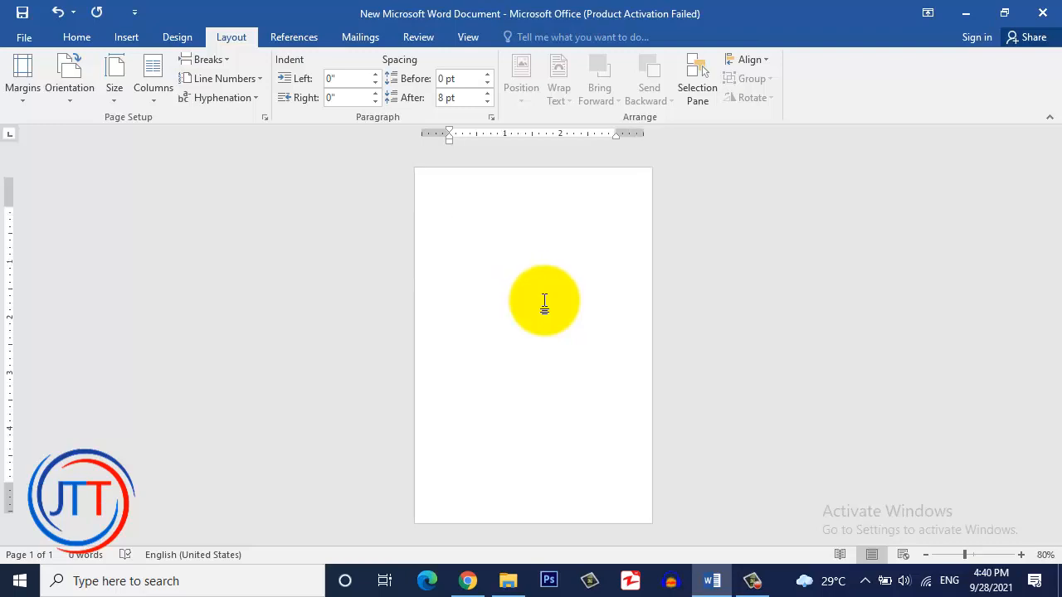
{"action": "scroll", "coordinate": [544, 305], "scroll_direction": "up", "scroll_amount": 2}
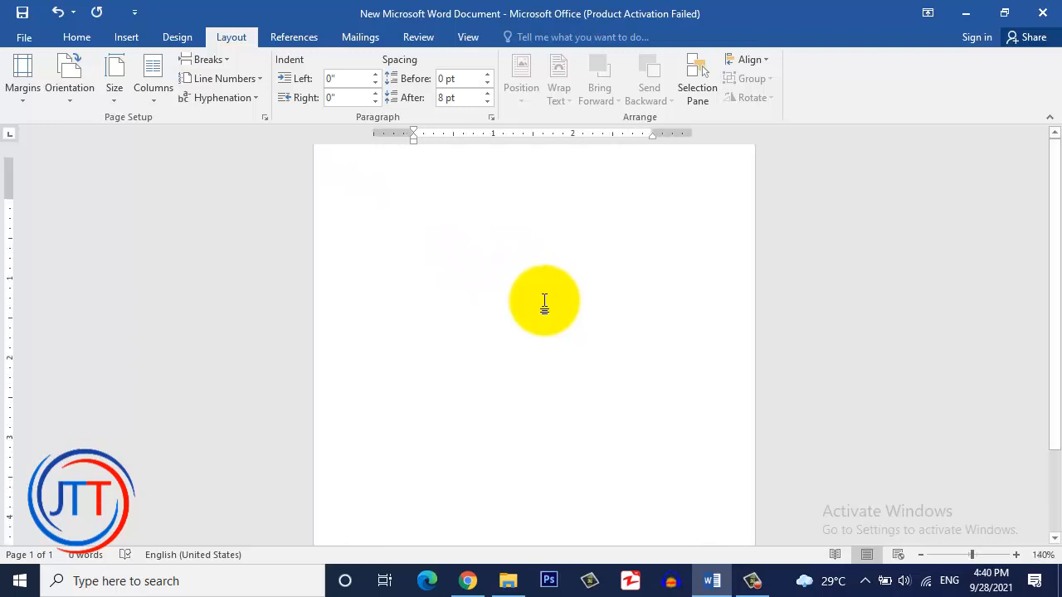
{"action": "left_click", "coordinate": [544, 304]}
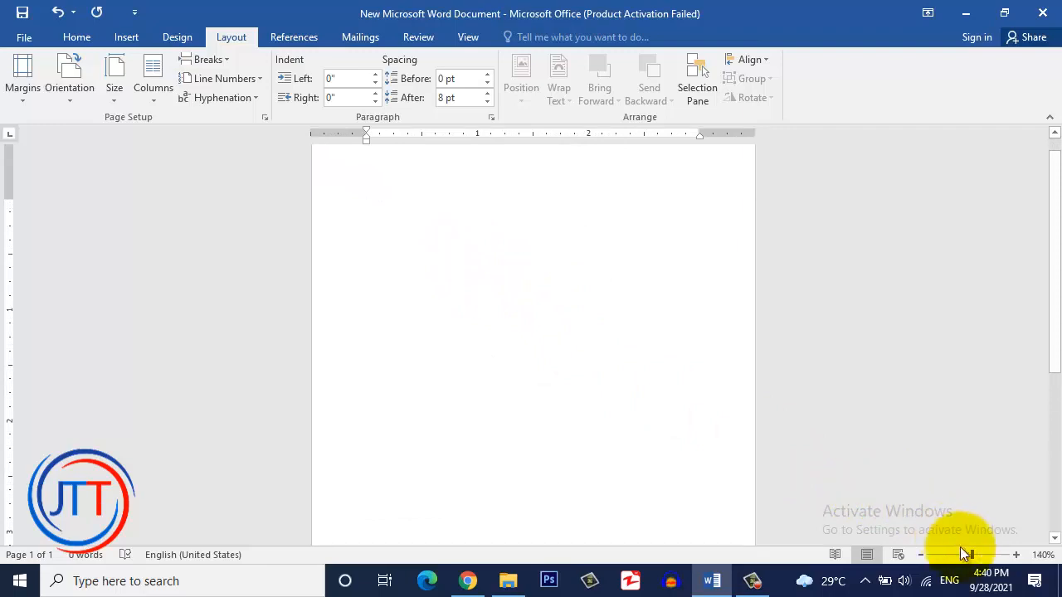
{"action": "mouse_move", "coordinate": [973, 560]}
{"action": "left_mouse_down"}
{"action": "mouse_move", "coordinate": [958, 563]}
{"action": "mouse_move", "coordinate": [977, 563]}
{"action": "left_mouse_up"}
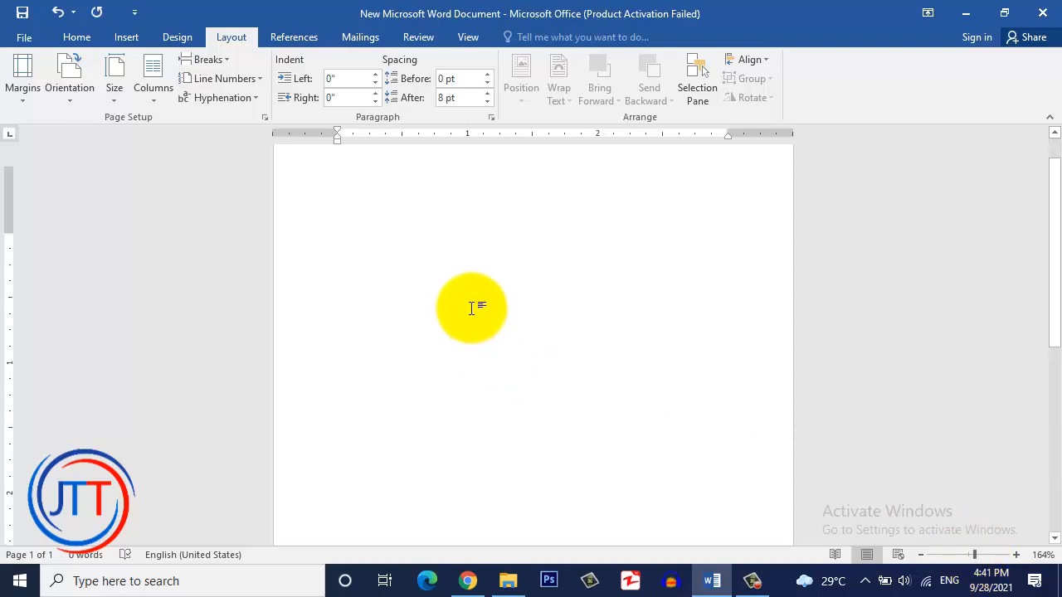
{"action": "scroll", "coordinate": [471, 308], "scroll_direction": "up", "scroll_amount": 2}
{"action": "left_click", "coordinate": [131, 39]}
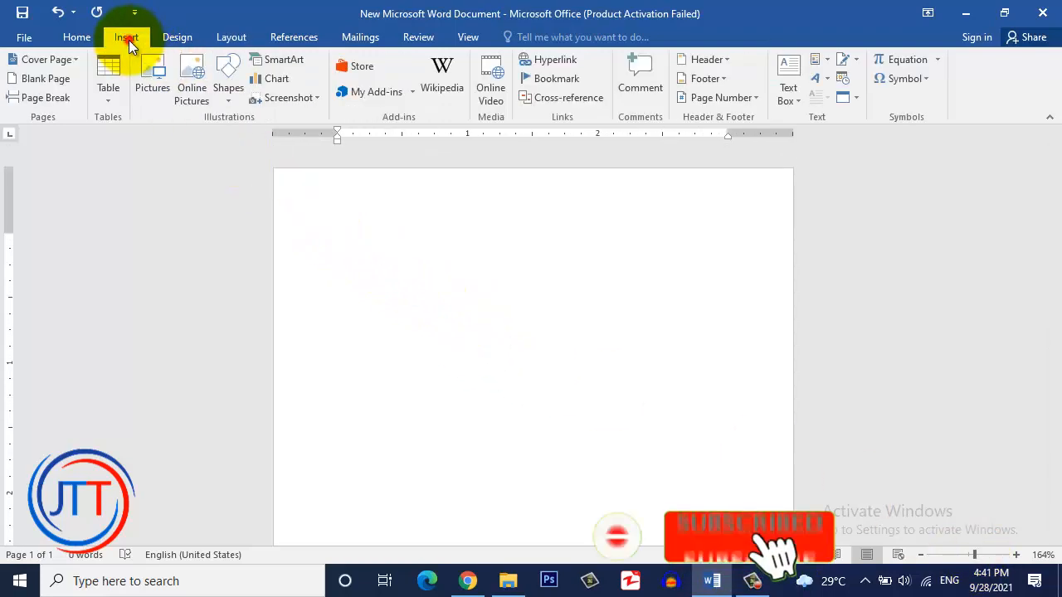
{"action": "left_click", "coordinate": [151, 78]}
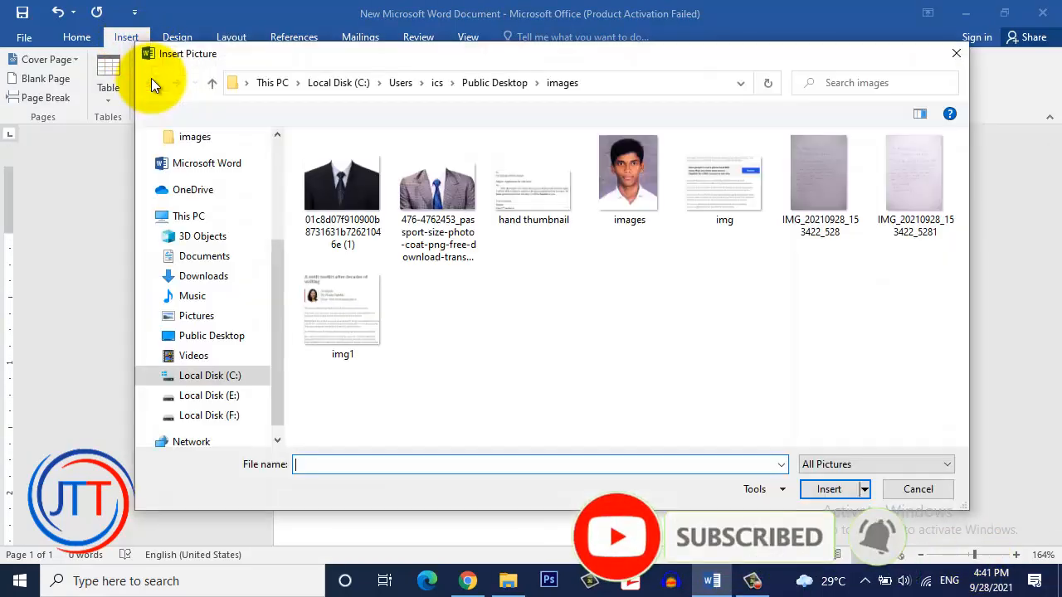
{"action": "left_click", "coordinate": [628, 172]}
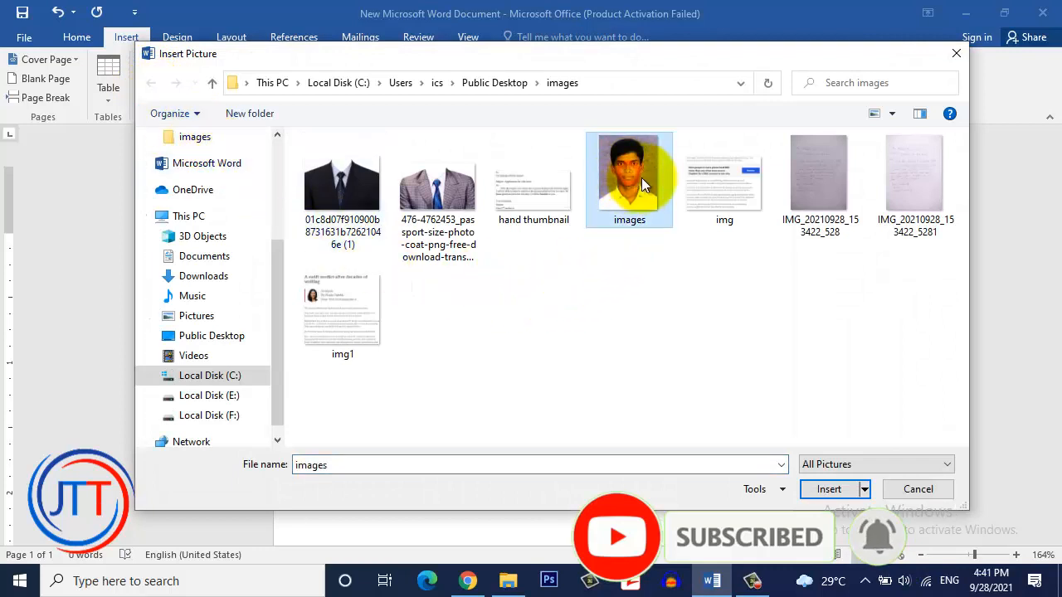
{"action": "left_click", "coordinate": [809, 489]}
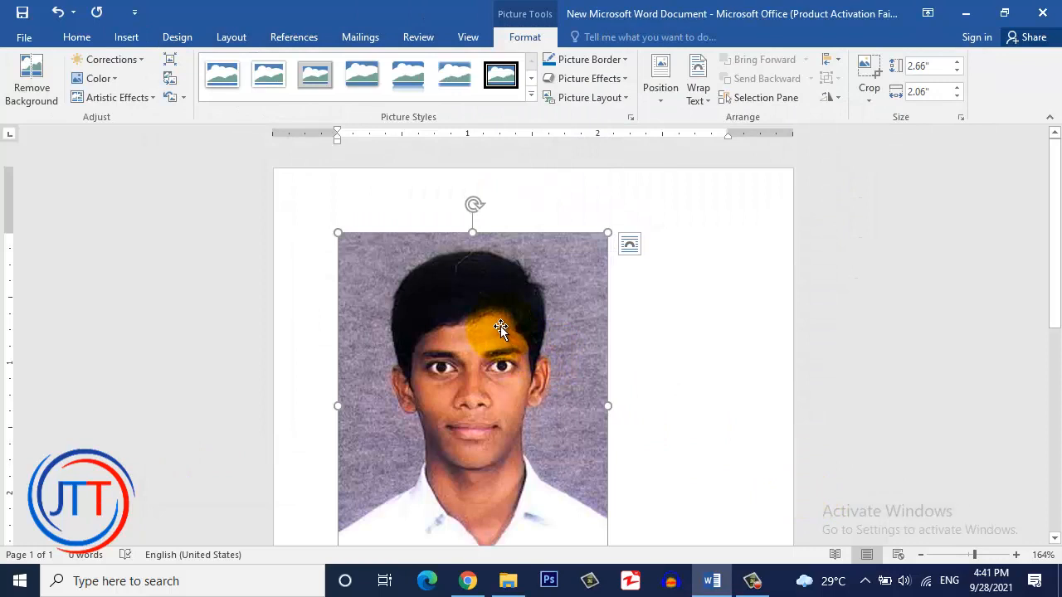
Step: Set the portrait's text wrapping to In Front of Text and move it near the page's upper-left corner
{"action": "scroll", "coordinate": [500, 326], "scroll_direction": "down", "scroll_amount": 3}
{"action": "scroll", "coordinate": [500, 326], "scroll_direction": "up", "scroll_amount": 1}
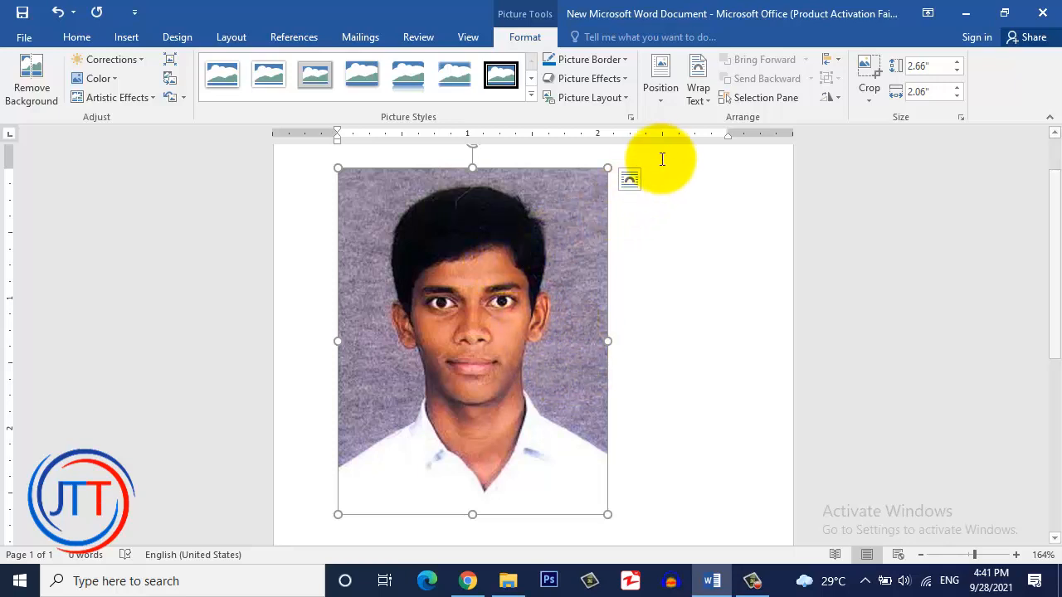
{"action": "left_click", "coordinate": [695, 98]}
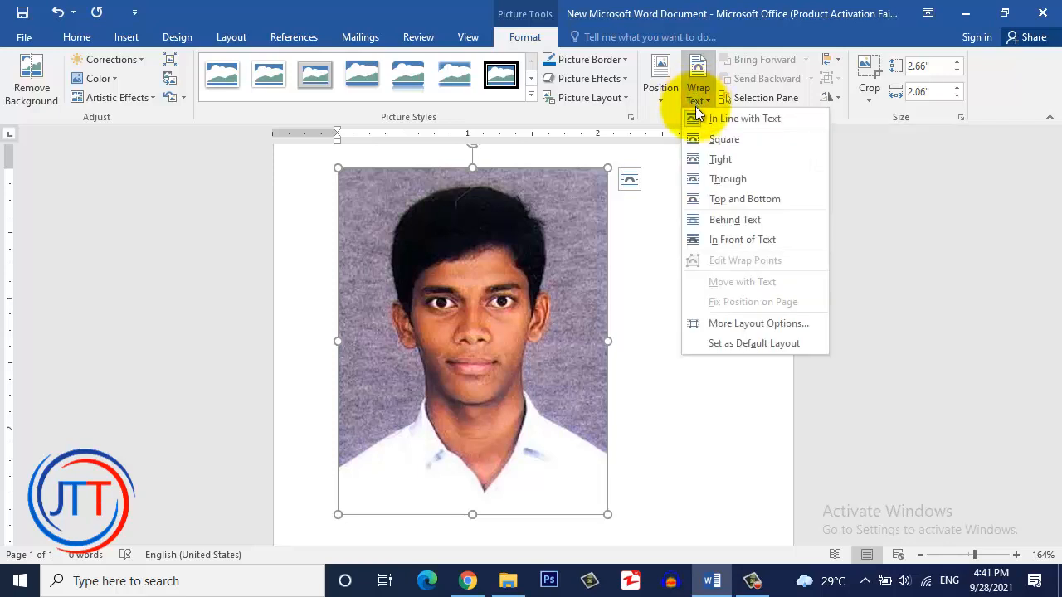
{"action": "left_click", "coordinate": [719, 240]}
{"action": "left_click_drag", "start_coordinate": [504, 288], "coordinate": [472, 287]}
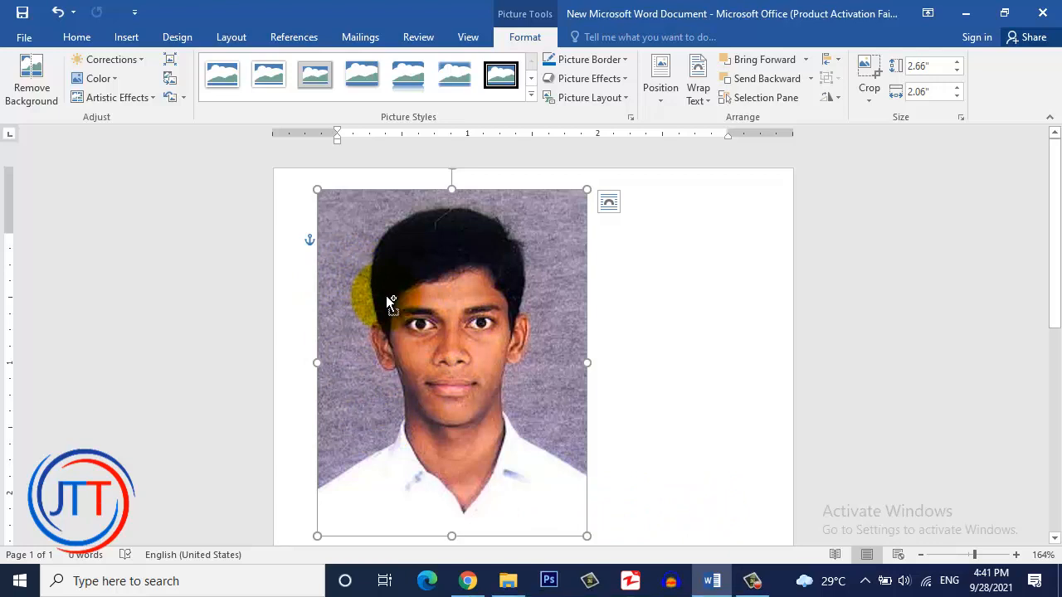
Step: Start removing the portrait's background and extend the selection frame above the hair and down almost to the picture's lower edge
{"action": "scroll", "coordinate": [386, 295], "scroll_direction": "down", "scroll_amount": 5, "text": "ctrl"}
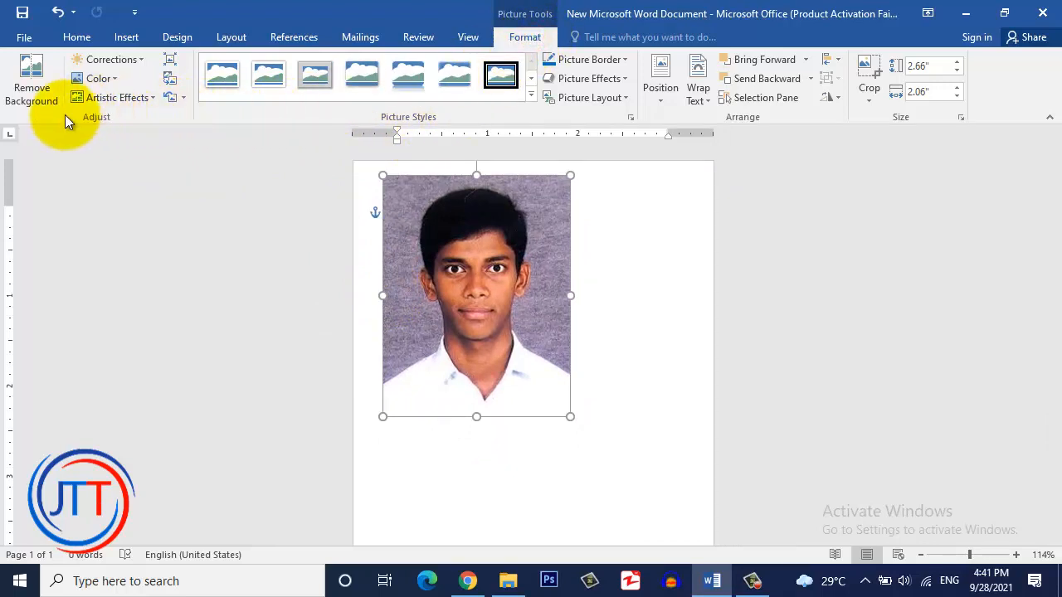
{"action": "left_click", "coordinate": [30, 75]}
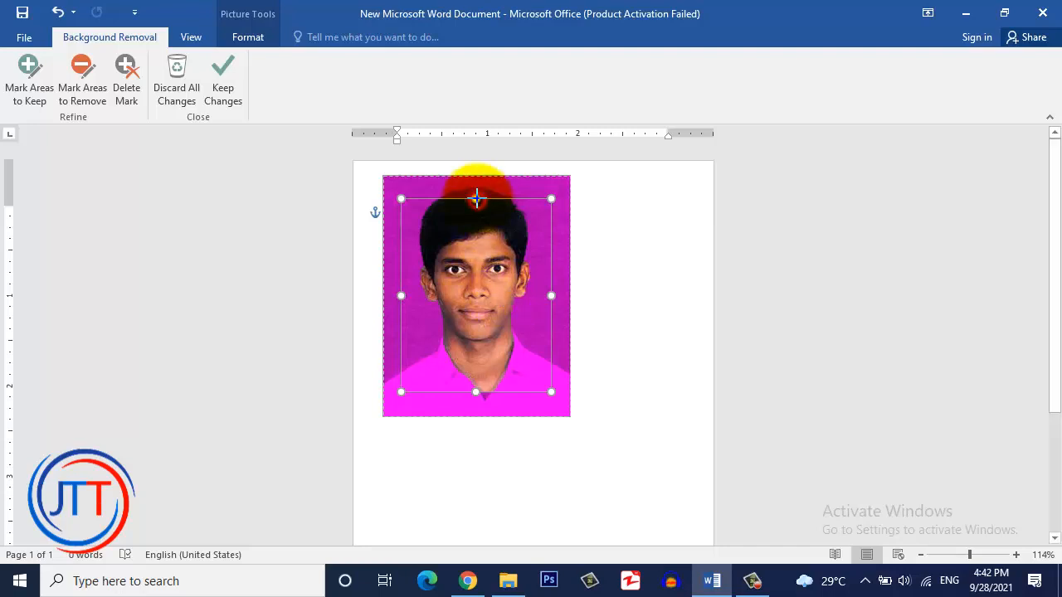
{"action": "left_click_drag", "start_coordinate": [476, 197], "coordinate": [475, 182]}
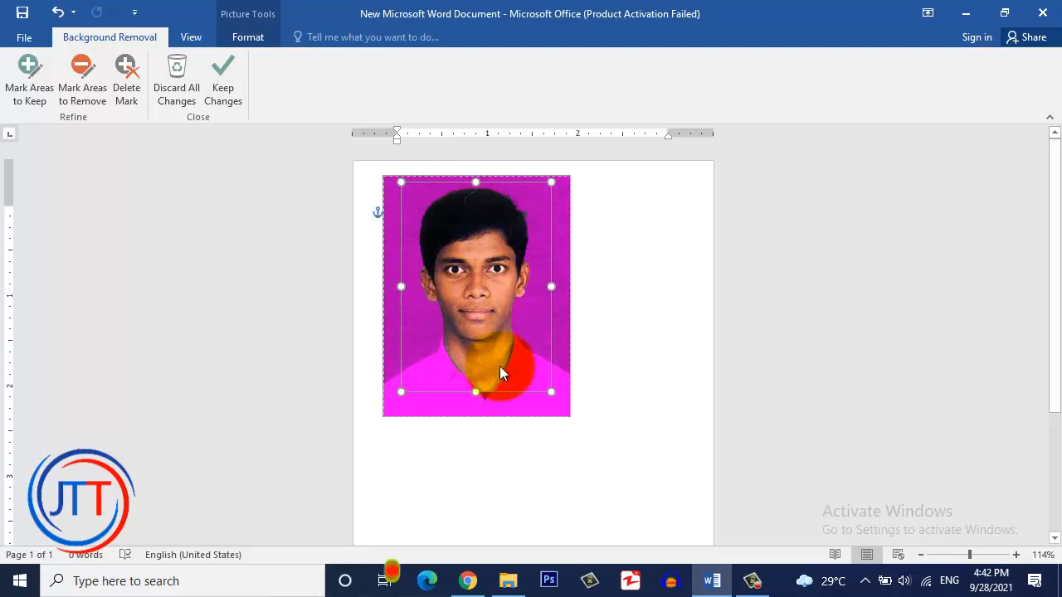
{"action": "left_click_drag", "start_coordinate": [475, 391], "coordinate": [476, 412]}
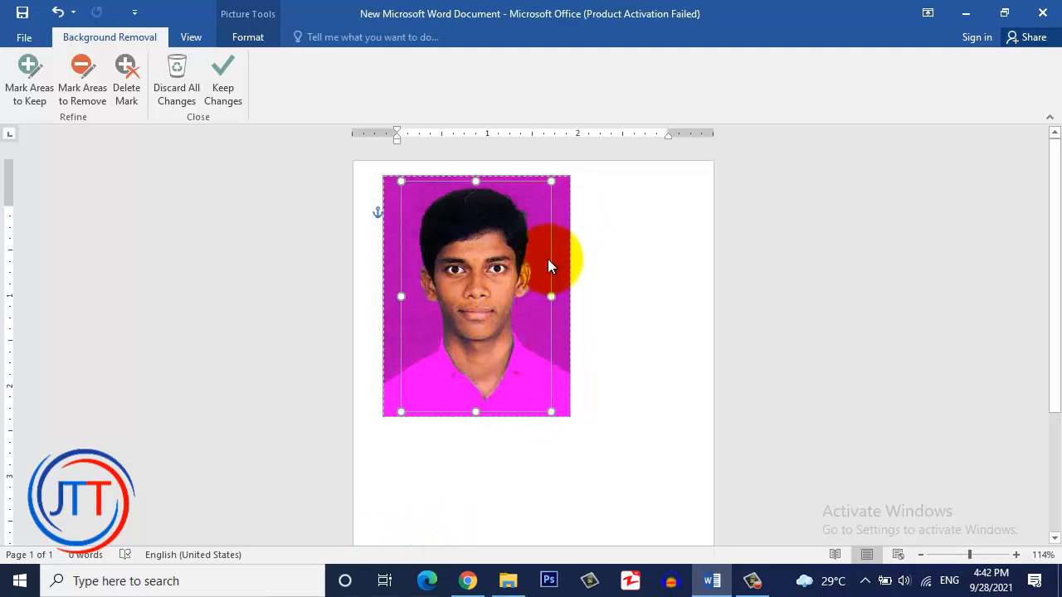
Step: Mark two spots to remove on the portrait's background, one beside the ear and one beside the hair on the same side
{"action": "scroll", "coordinate": [512, 285], "scroll_direction": "up", "scroll_amount": 6}
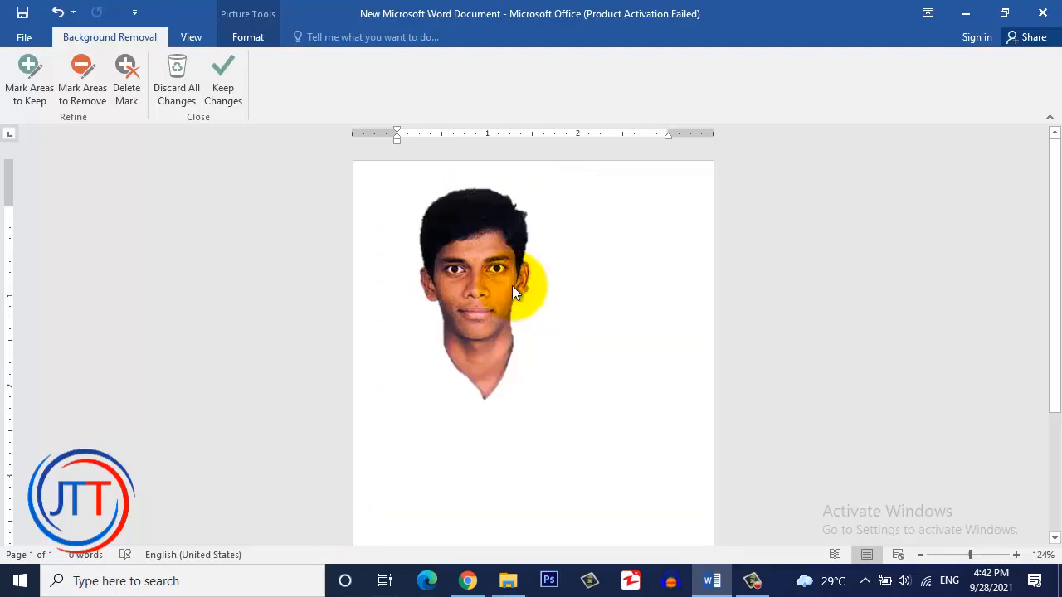
{"action": "scroll", "coordinate": [514, 286], "scroll_direction": "up", "scroll_amount": 1}
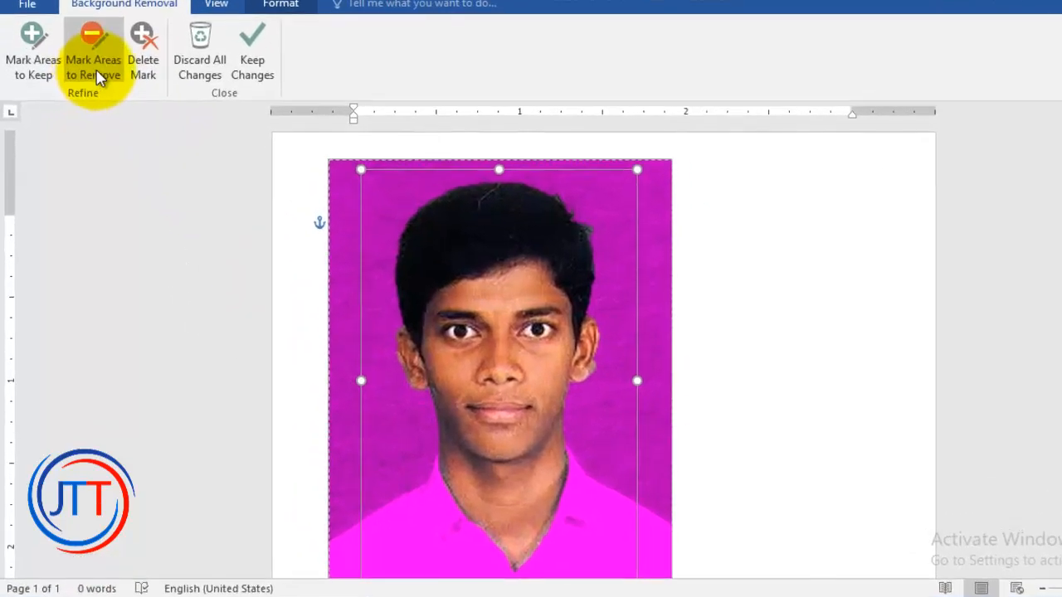
{"action": "left_click", "coordinate": [99, 74]}
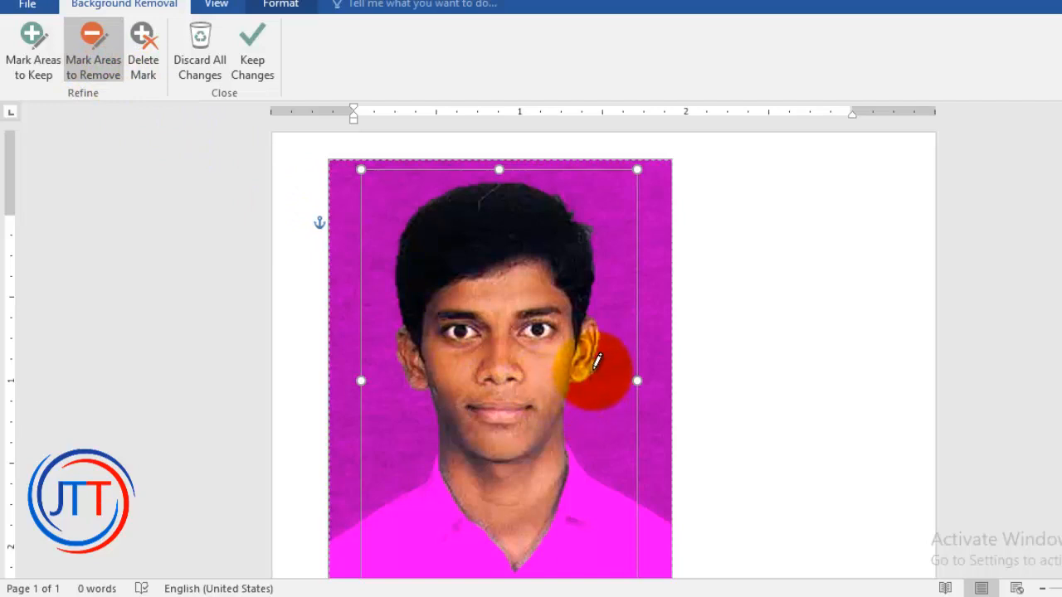
{"action": "left_click", "coordinate": [592, 367]}
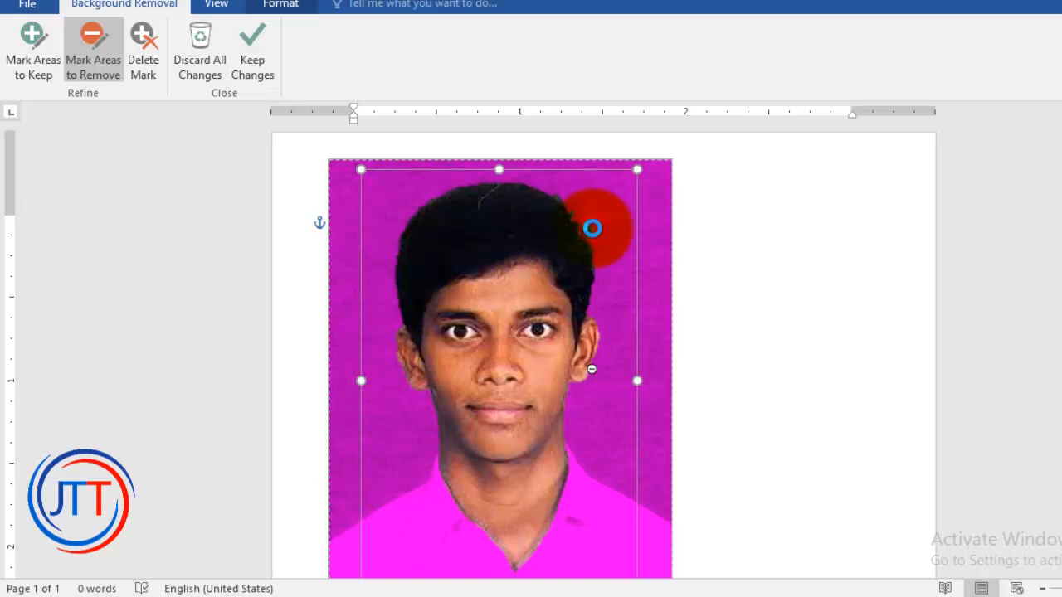
{"action": "left_click", "coordinate": [591, 228]}
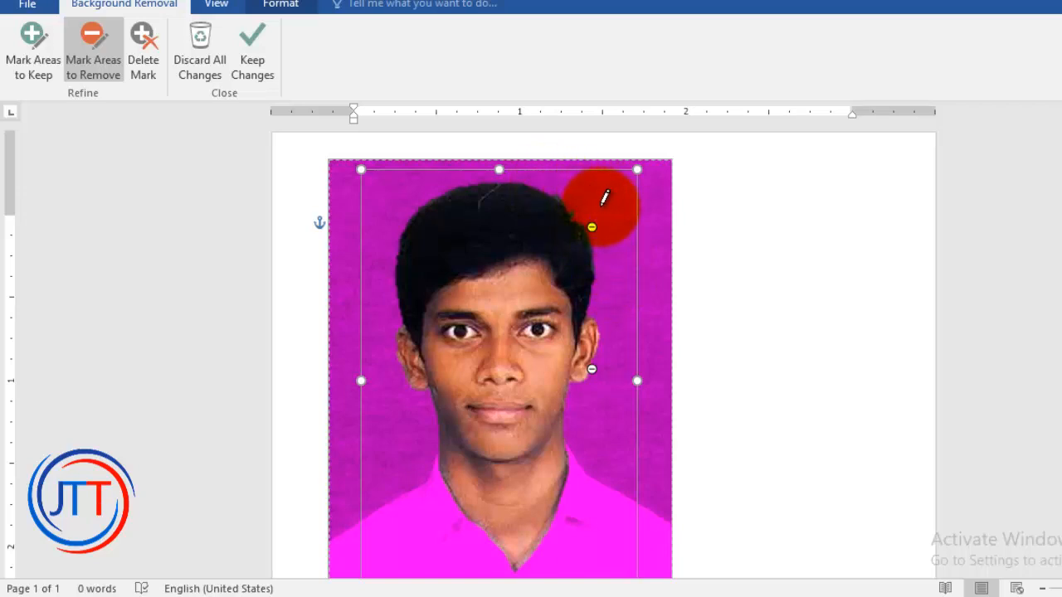
Step: Try to mark the shirt to keep with strokes across both sides of its front, the shoulder, the outer edge and the collar tip
{"action": "scroll", "coordinate": [610, 218], "scroll_direction": "down", "scroll_amount": 4}
{"action": "scroll", "coordinate": [611, 221], "scroll_direction": "up", "scroll_amount": 2}
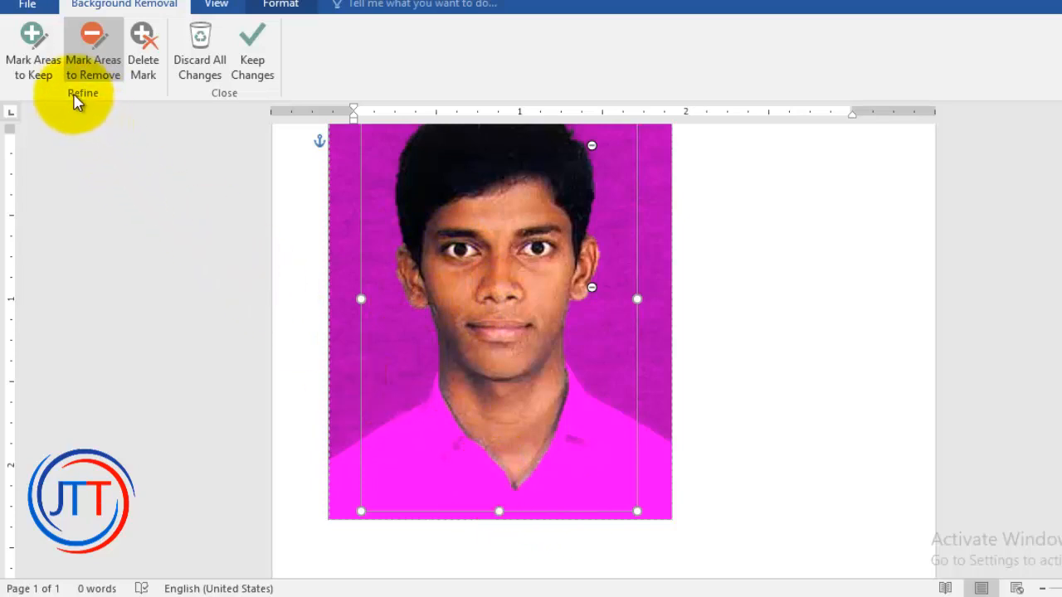
{"action": "left_click", "coordinate": [36, 70]}
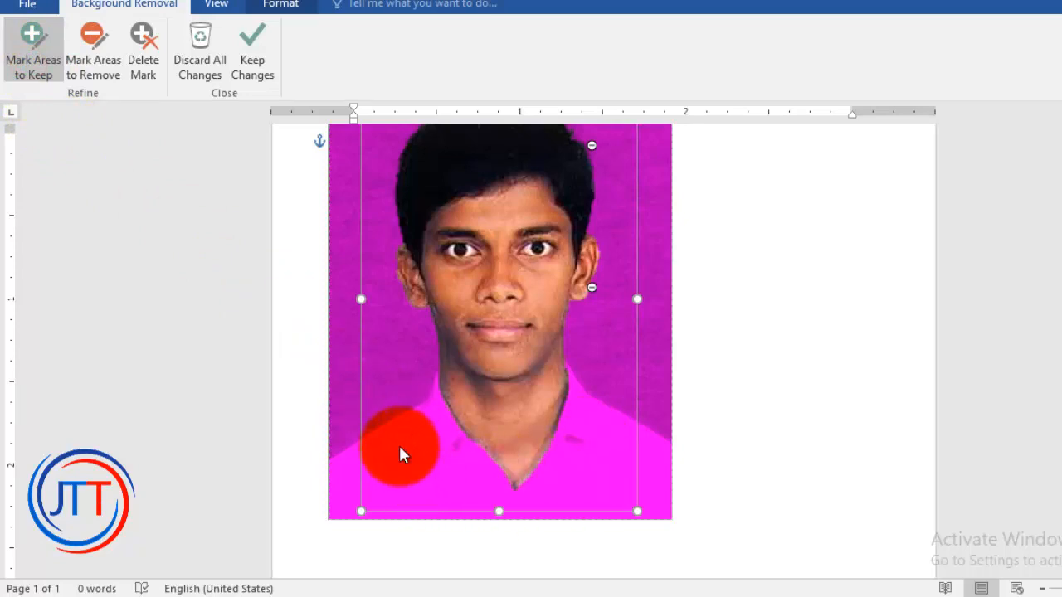
{"action": "left_click_drag", "start_coordinate": [403, 453], "coordinate": [478, 496]}
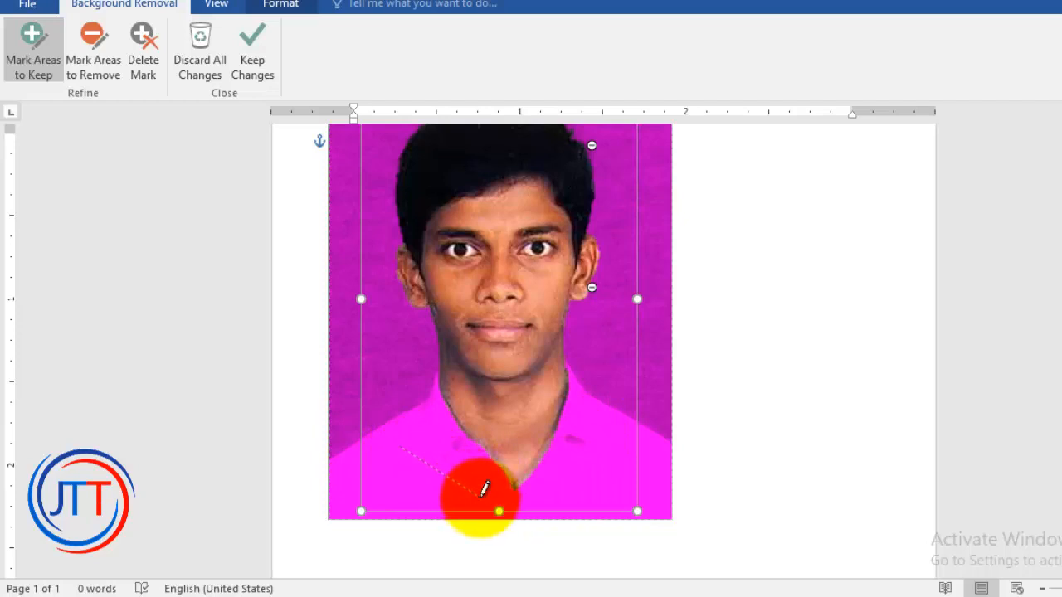
{"action": "mouse_move", "coordinate": [569, 485]}
{"action": "left_mouse_down"}
{"action": "mouse_move", "coordinate": [588, 422]}
{"action": "mouse_move", "coordinate": [636, 445]}
{"action": "left_mouse_up"}
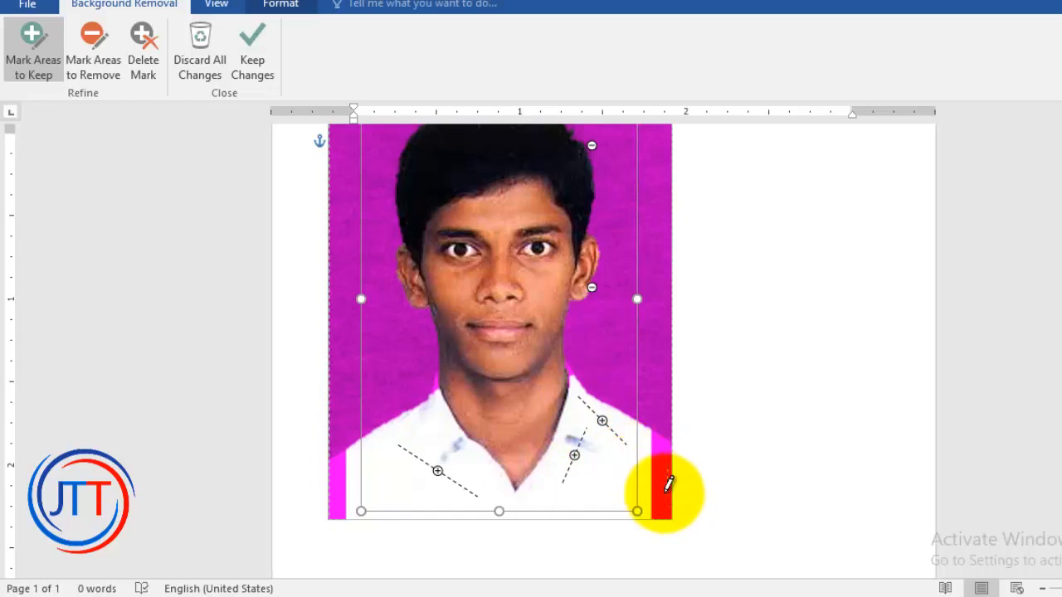
{"action": "left_click_drag", "start_coordinate": [669, 483], "coordinate": [668, 490]}
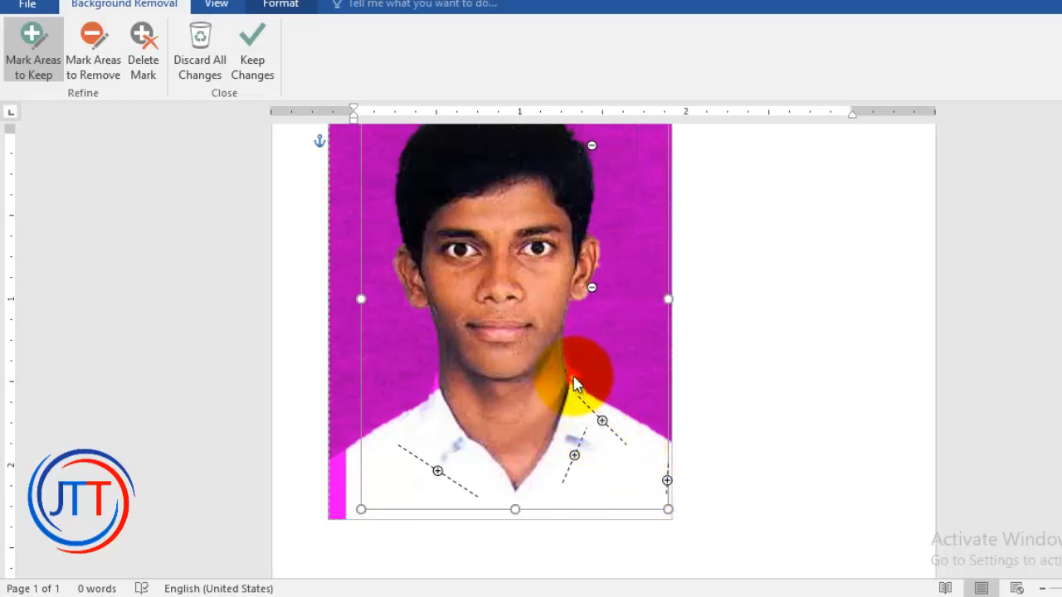
{"action": "left_click_drag", "start_coordinate": [573, 377], "coordinate": [569, 371]}
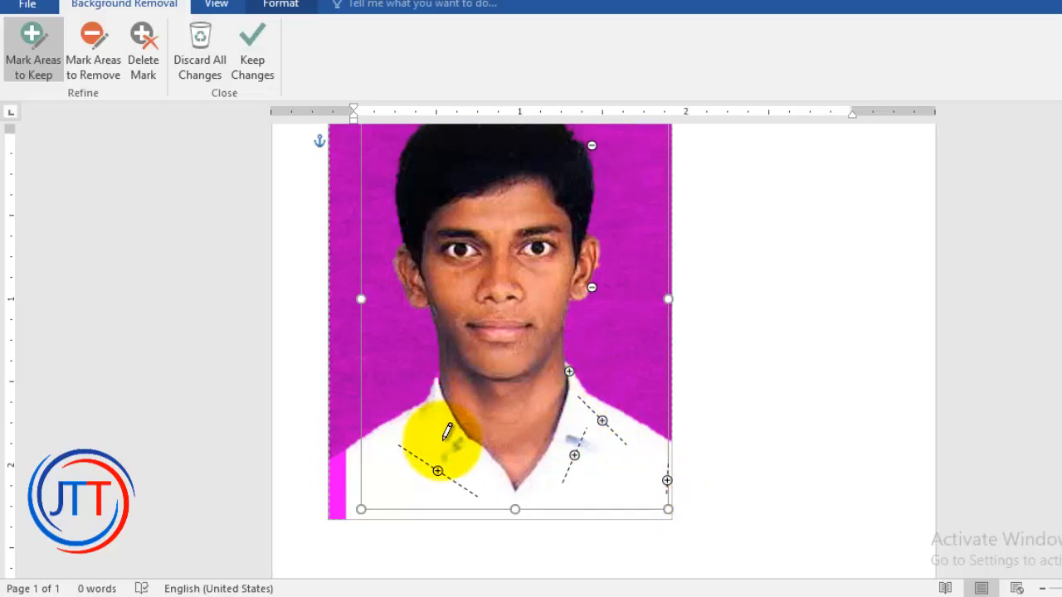
Step: Undo the marks that keep the shirt, leaving only the marks to remove beside the ear and hair
{"action": "key", "text": "Escape"}
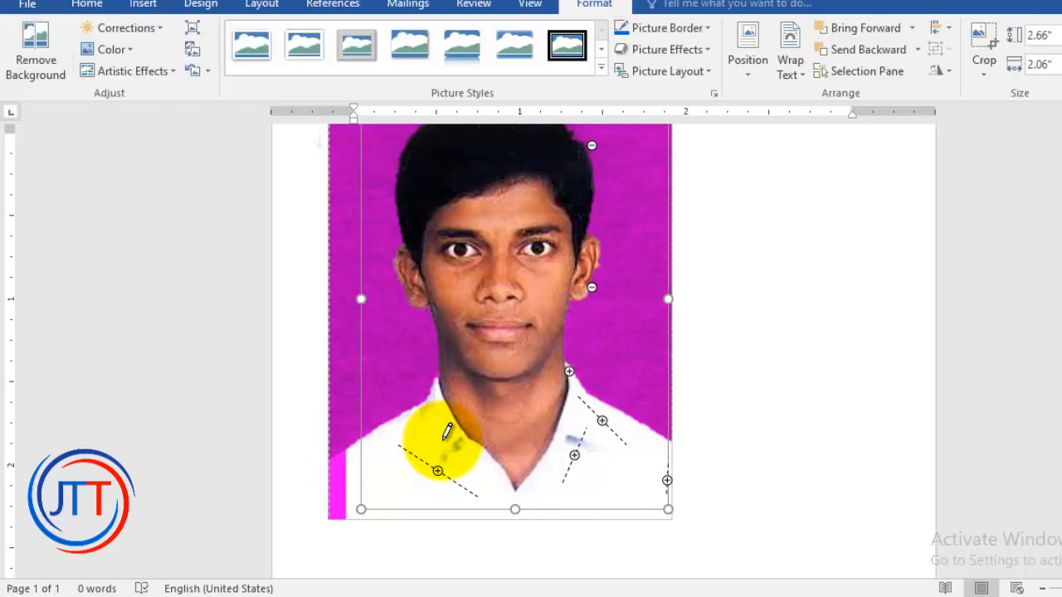
{"action": "key", "text": "Escape"}
{"action": "left_click", "coordinate": [473, 460]}
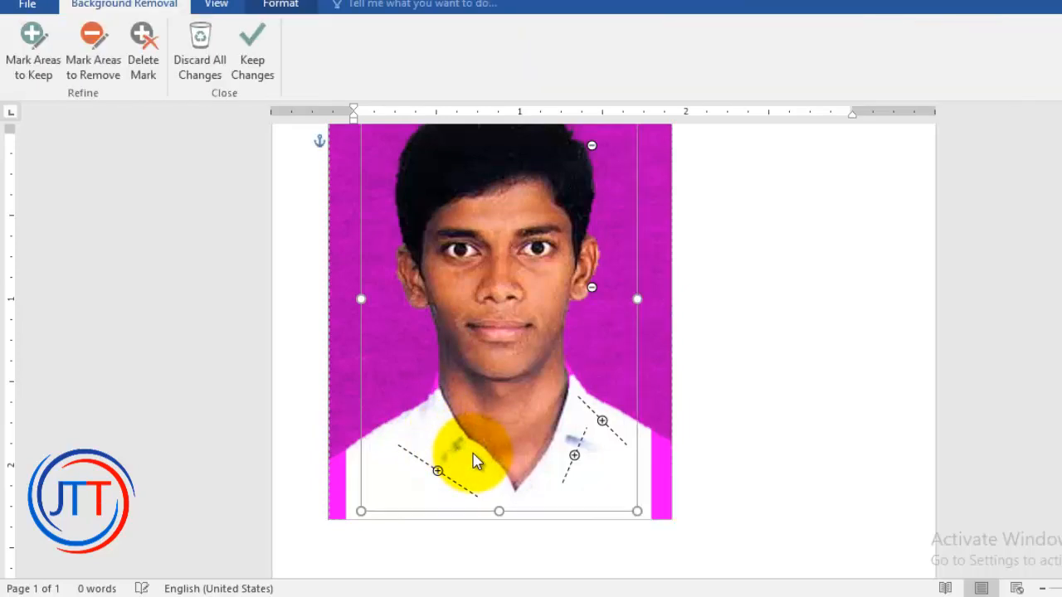
{"action": "key", "text": "ctrl+z"}
{"action": "key", "text": "ctrl+z"}
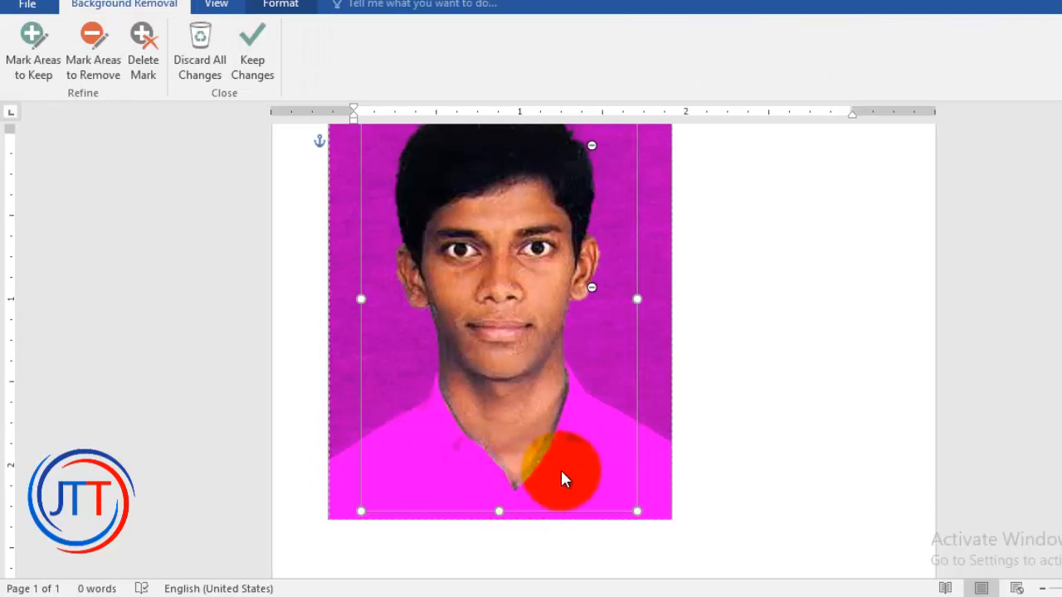
Step: Finish the background removal with only the portrait's head and neck kept
{"action": "scroll", "coordinate": [691, 415], "scroll_direction": "up", "scroll_amount": 2}
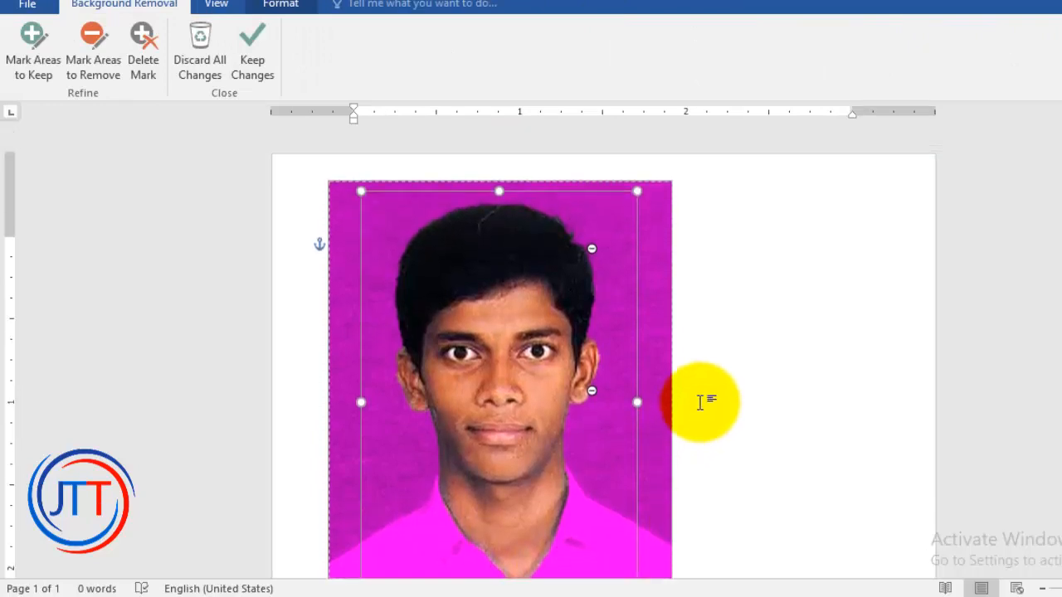
{"action": "scroll", "coordinate": [730, 377], "scroll_direction": "down", "scroll_amount": 2}
{"action": "left_click", "coordinate": [739, 348]}
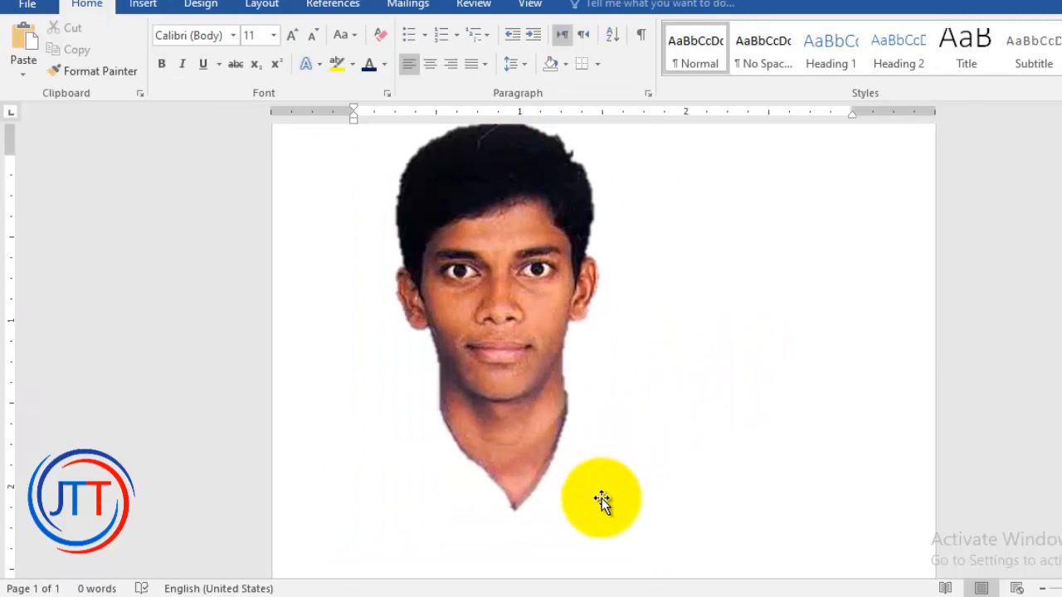
{"action": "scroll", "coordinate": [663, 426], "scroll_direction": "up", "scroll_amount": 2}
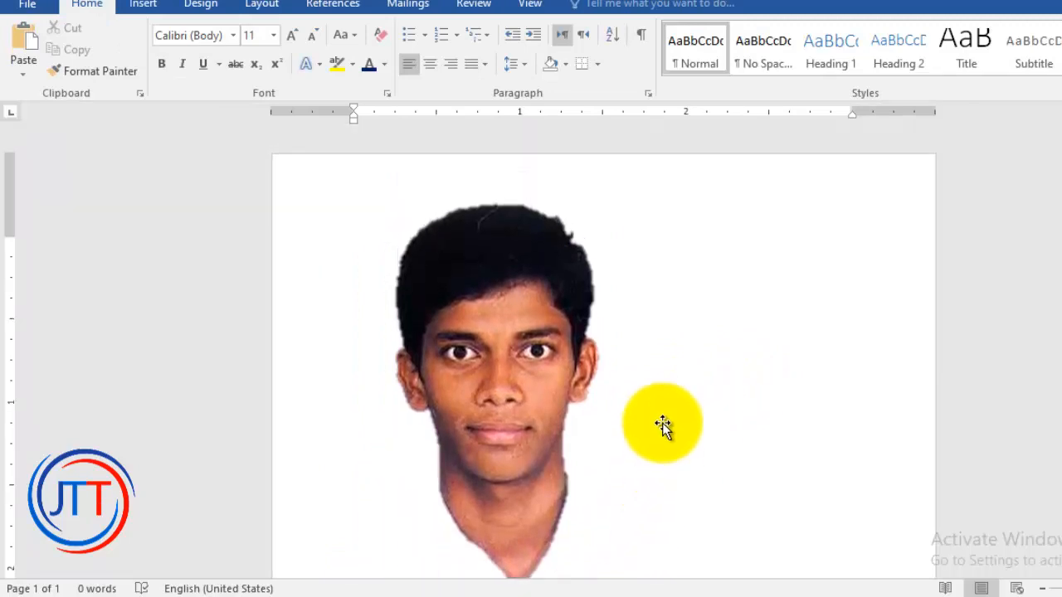
{"action": "scroll", "coordinate": [664, 425], "scroll_direction": "down", "scroll_amount": 7}
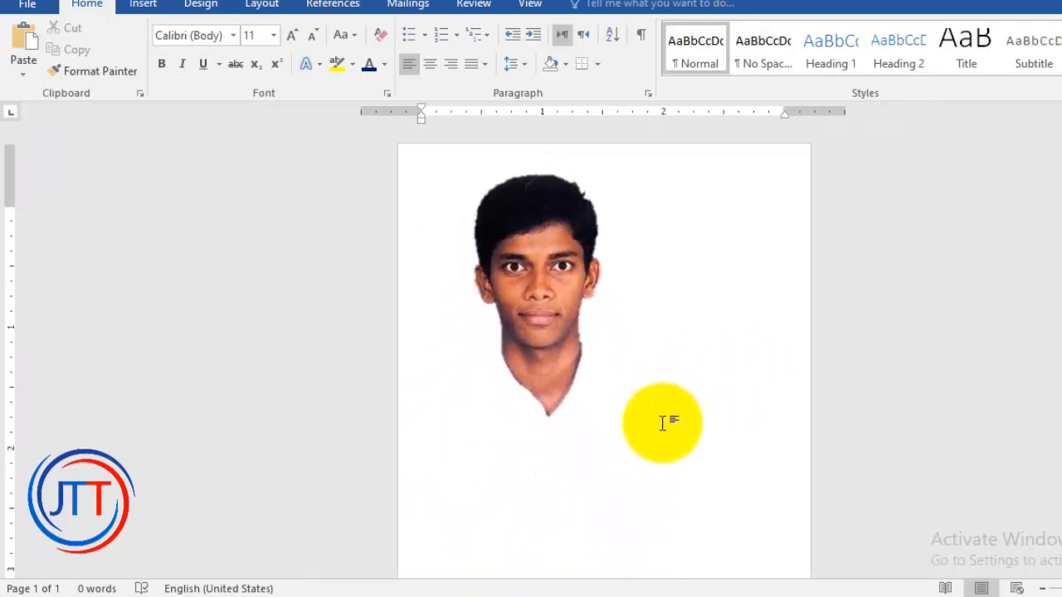
Step: Scale the portrait down proportionally to about half its size near the page's upper-left corner
{"action": "left_click", "coordinate": [561, 301]}
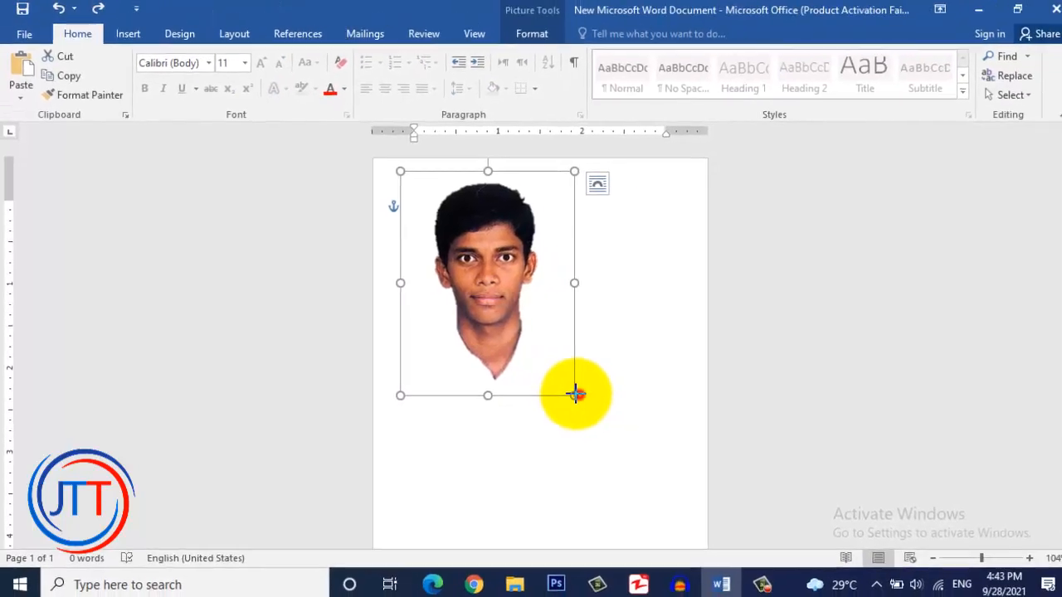
{"action": "left_click_drag", "start_coordinate": [576, 393], "coordinate": [448, 260]}
{"action": "left_click", "coordinate": [512, 283]}
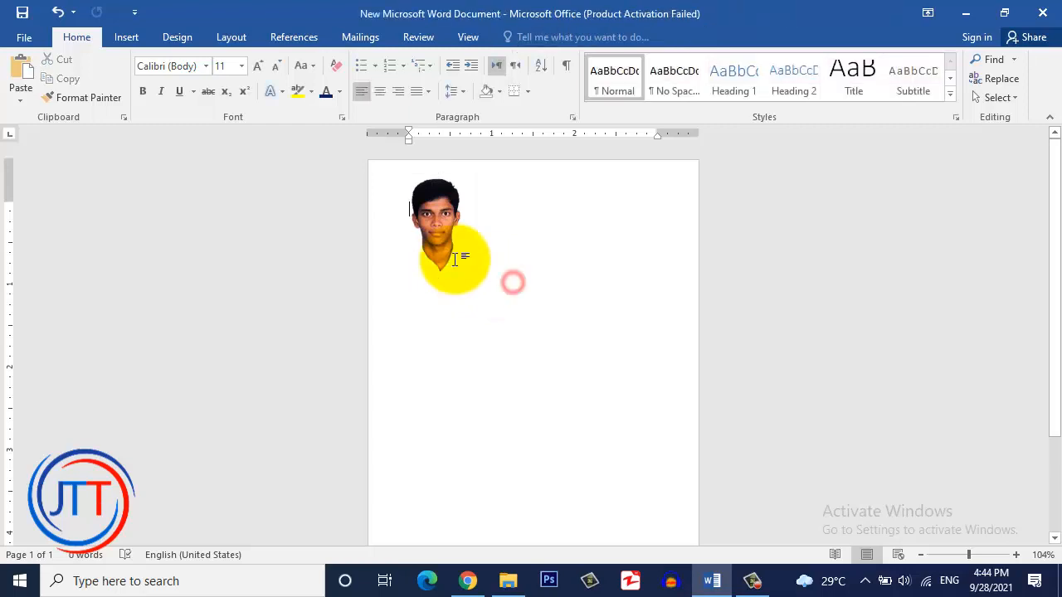
Step: Insert the dark suit picture file 01c8d07f910900b8731631b72621046e (1) from the images folder into the page
{"action": "left_click", "coordinate": [129, 38]}
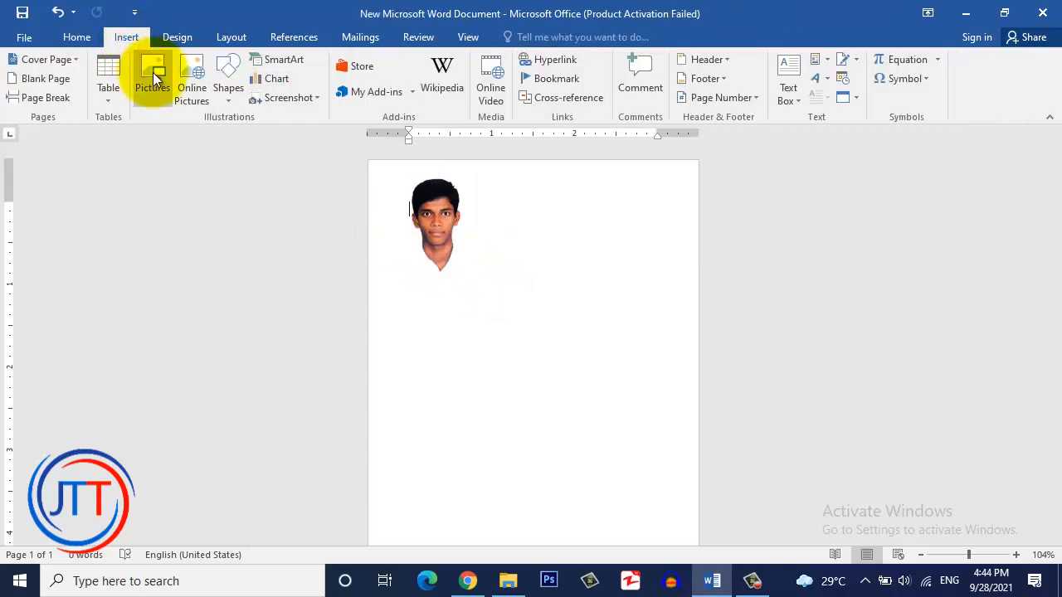
{"action": "left_click", "coordinate": [153, 74]}
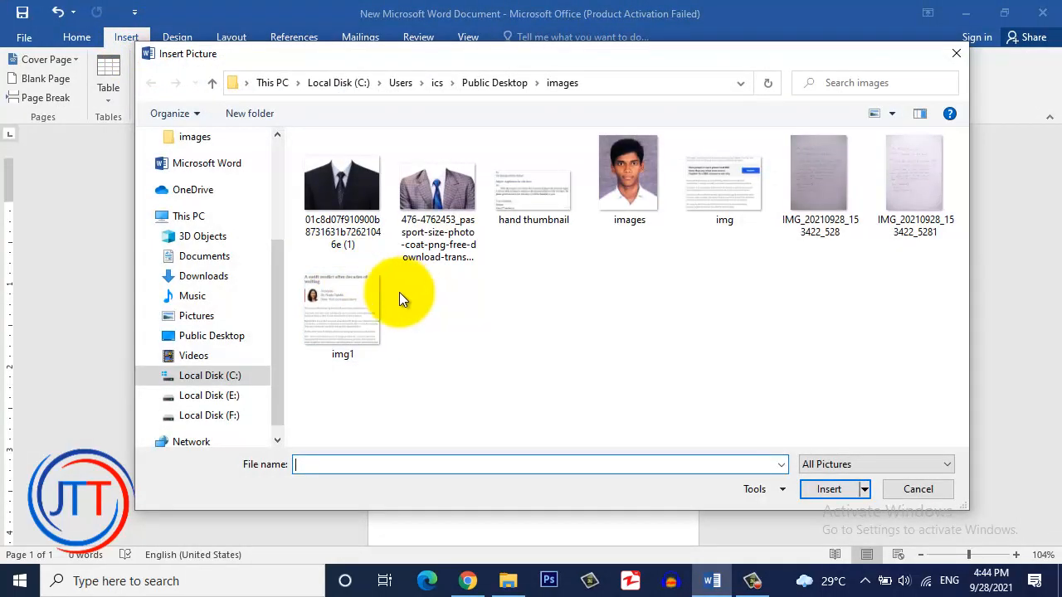
{"action": "left_click", "coordinate": [328, 187]}
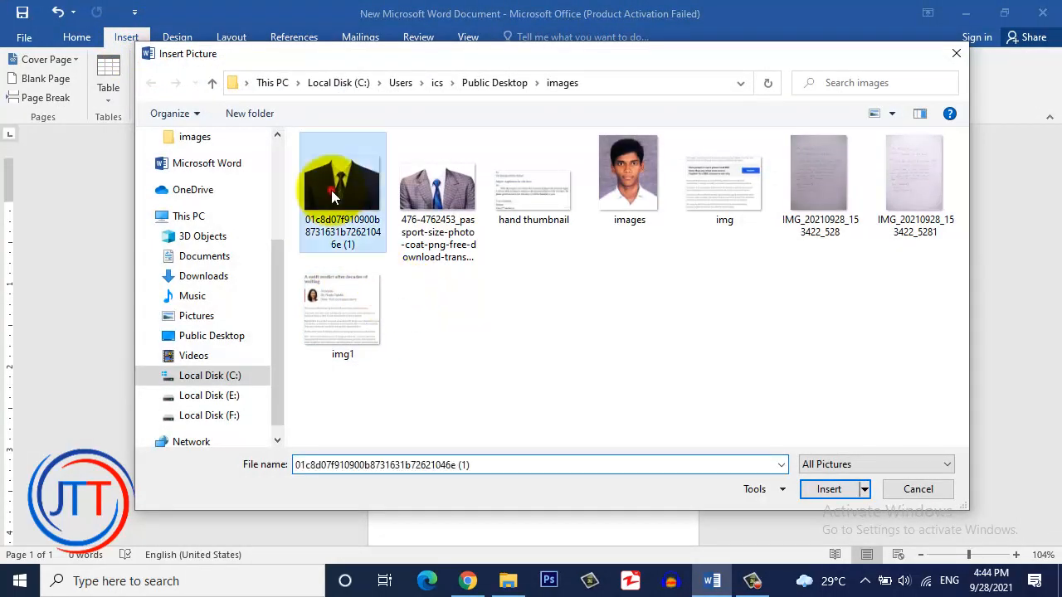
{"action": "left_click", "coordinate": [435, 205]}
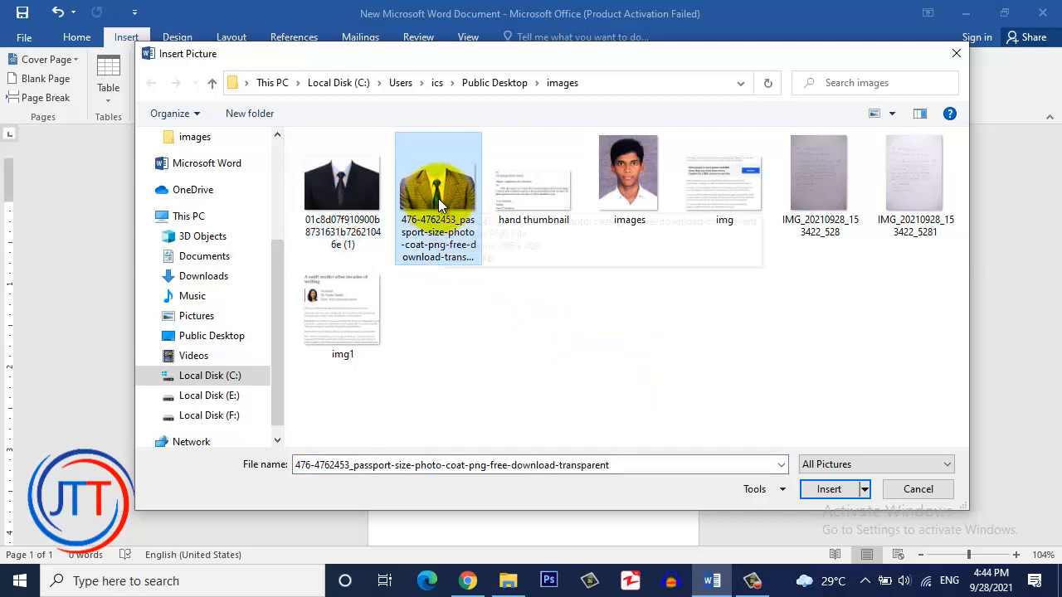
{"action": "left_click", "coordinate": [336, 192]}
{"action": "left_click", "coordinate": [820, 490]}
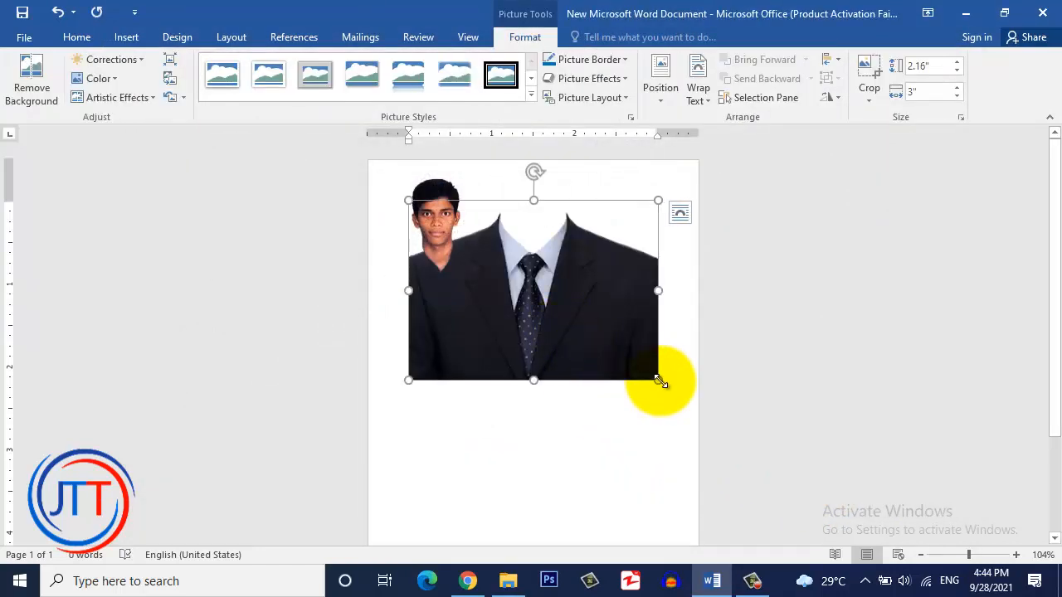
Step: Scale the suit picture down proportionally to about 0.94 inches high by 1.31 inches wide
{"action": "left_click", "coordinate": [659, 382]}
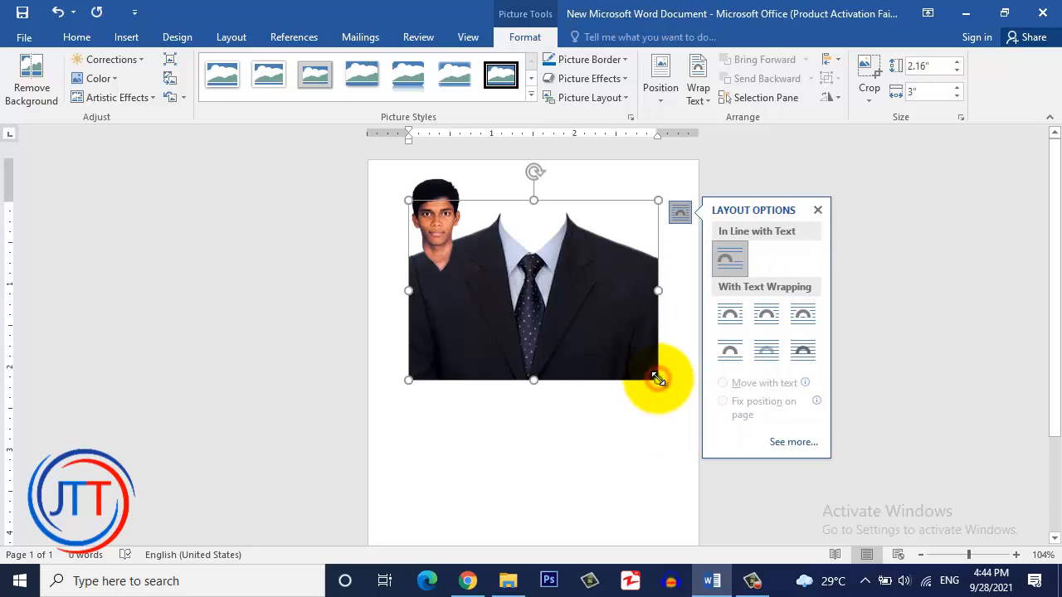
{"action": "left_click_drag", "start_coordinate": [655, 378], "coordinate": [515, 281]}
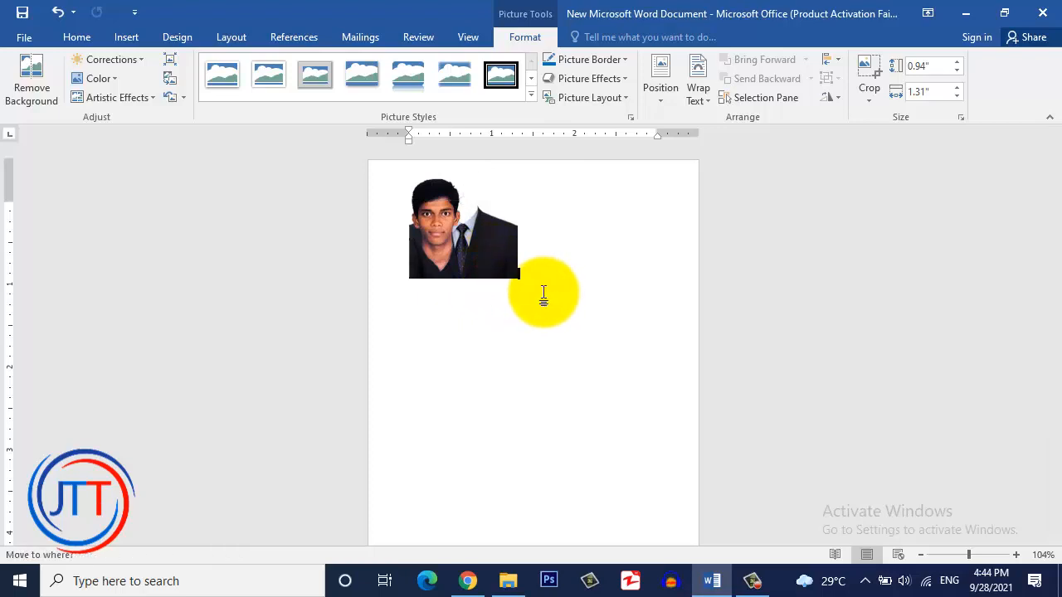
{"action": "left_click", "coordinate": [476, 251]}
Step: Set the suit picture's text wrapping to In Front of Text and position it over the portrait's neck, just below the chin
{"action": "left_click", "coordinate": [495, 250]}
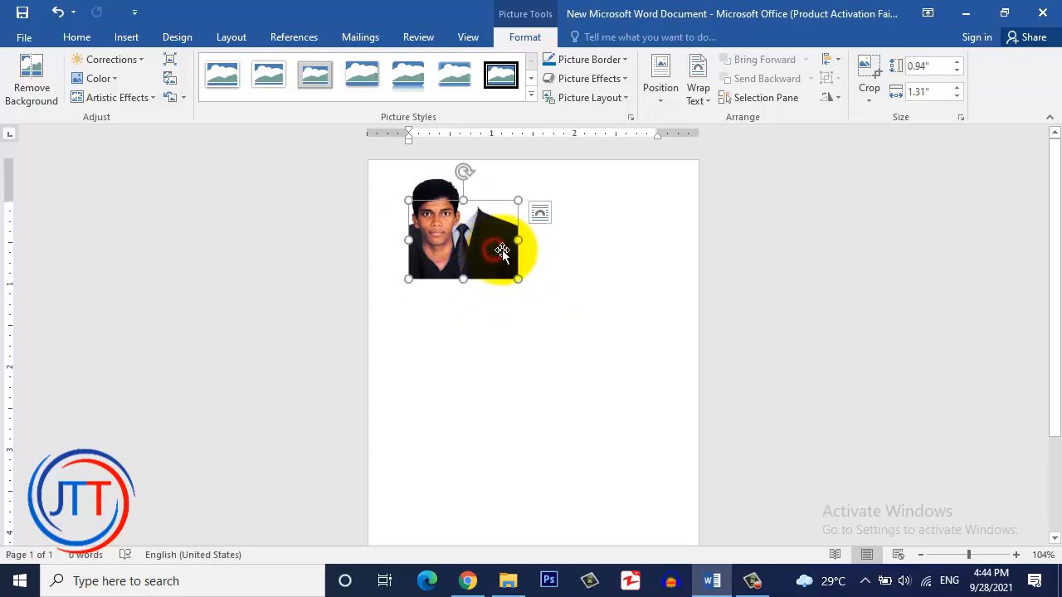
{"action": "left_click", "coordinate": [695, 100]}
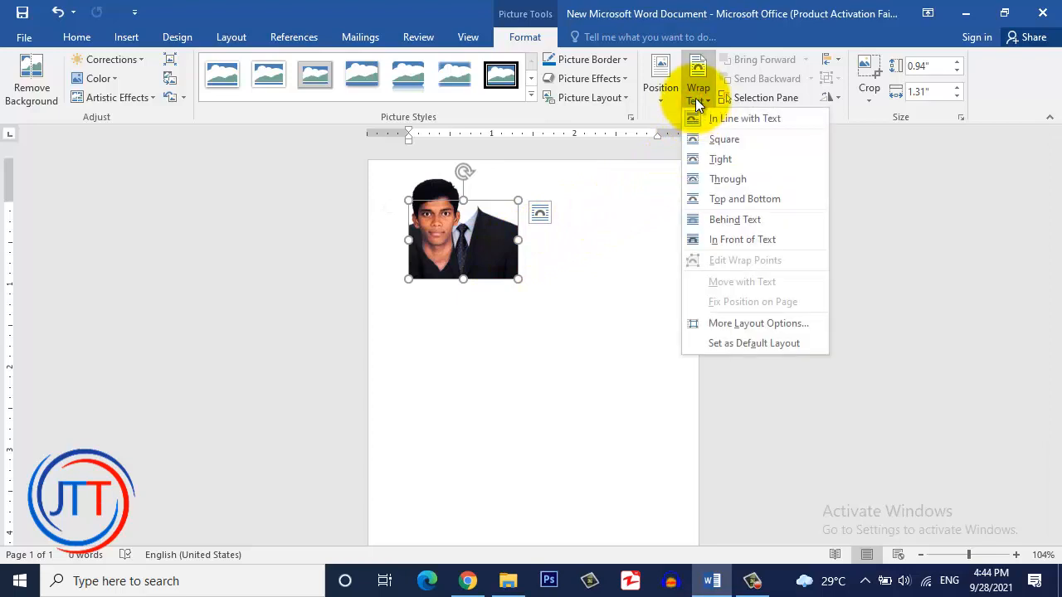
{"action": "left_click", "coordinate": [724, 239]}
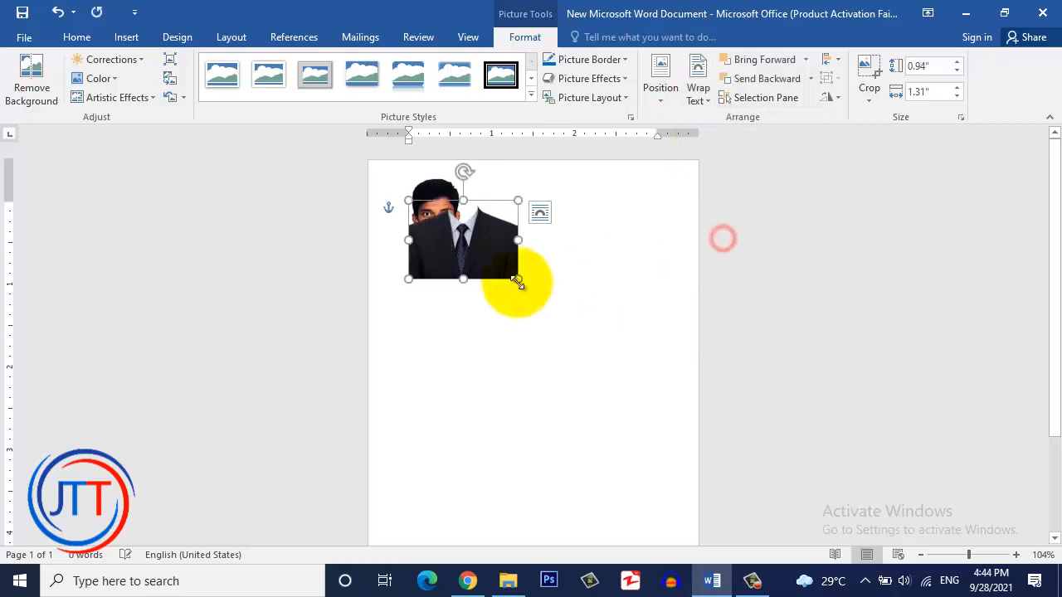
{"action": "left_click_drag", "start_coordinate": [513, 267], "coordinate": [479, 306]}
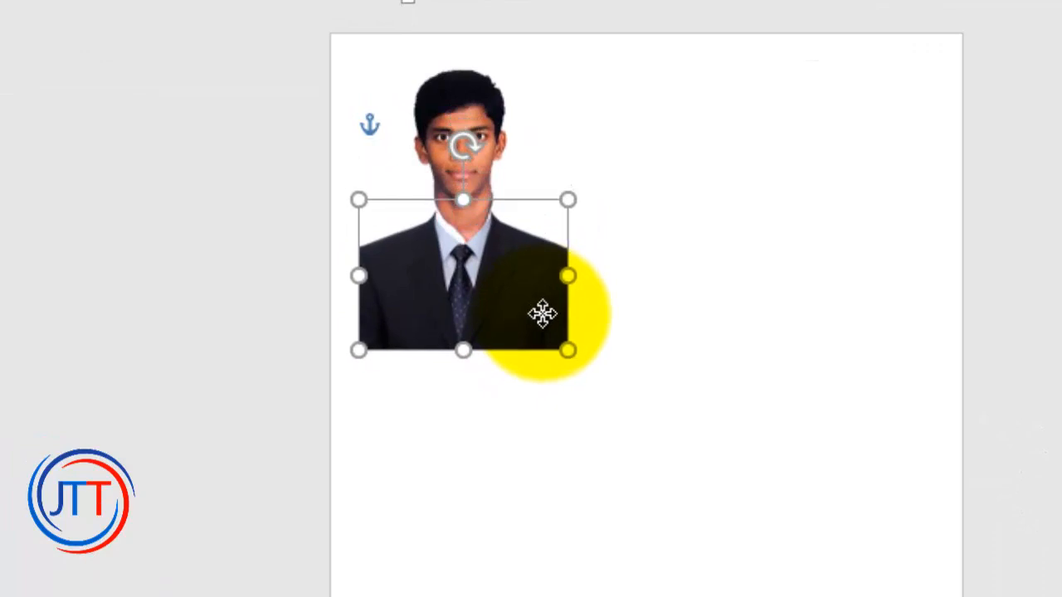
{"action": "left_click_drag", "start_coordinate": [542, 313], "coordinate": [538, 288]}
Step: Widen the suit picture to about 1.33 inches and nudge it to align its collar with the portrait's neck
{"action": "left_click", "coordinate": [545, 404]}
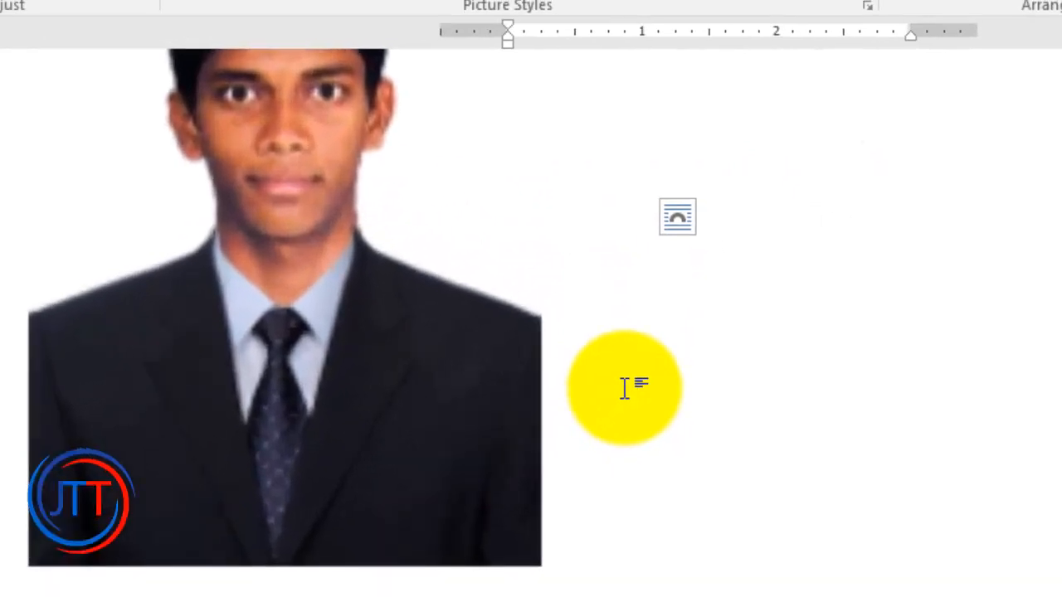
{"action": "left_click", "coordinate": [564, 408]}
{"action": "left_click", "coordinate": [545, 385]}
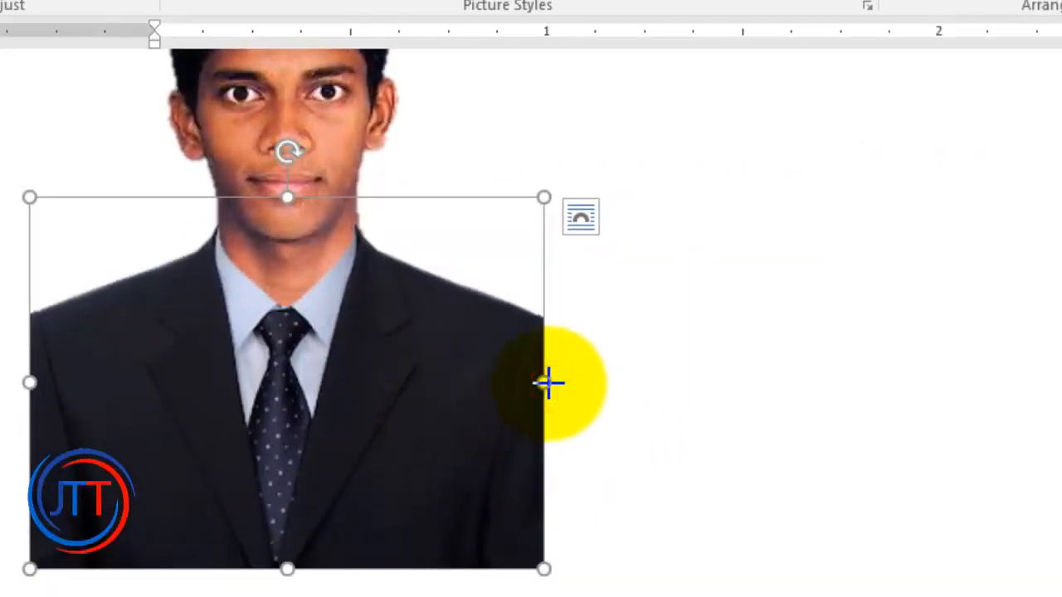
{"action": "left_click_drag", "start_coordinate": [547, 383], "coordinate": [551, 381]}
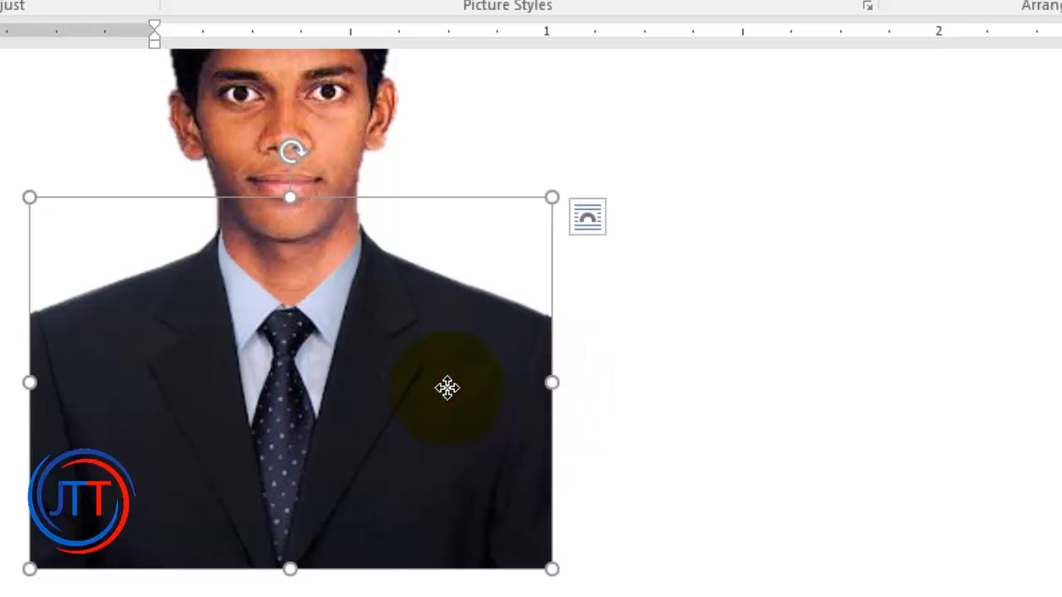
{"action": "left_click_drag", "start_coordinate": [446, 387], "coordinate": [446, 393]}
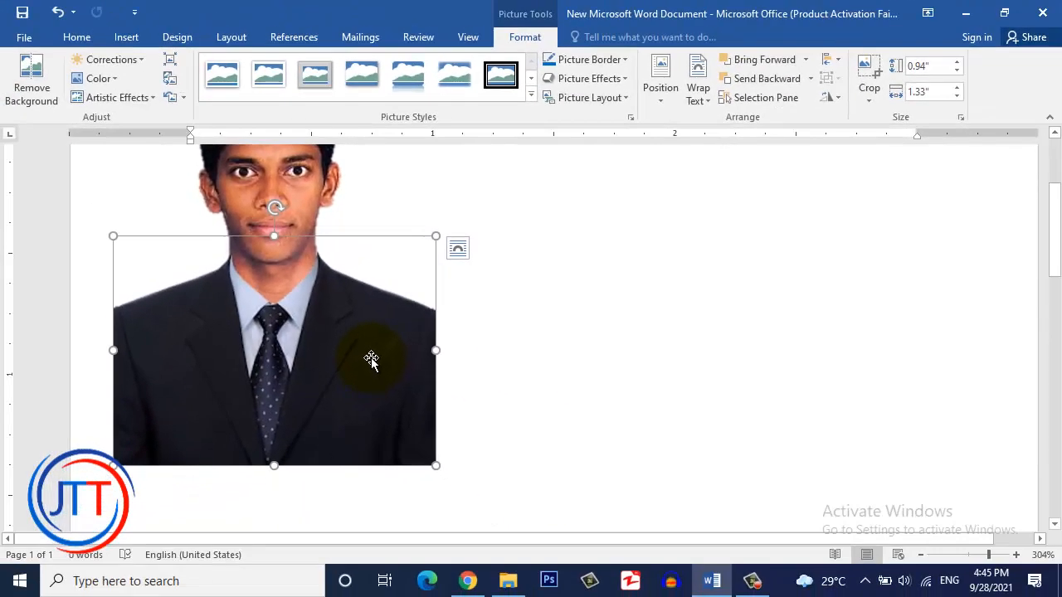
Step: Nudge the suit picture sideways and up in small increments until its collar sits snugly around the portrait's neck
{"action": "left_click_drag", "start_coordinate": [370, 359], "coordinate": [370, 359]}
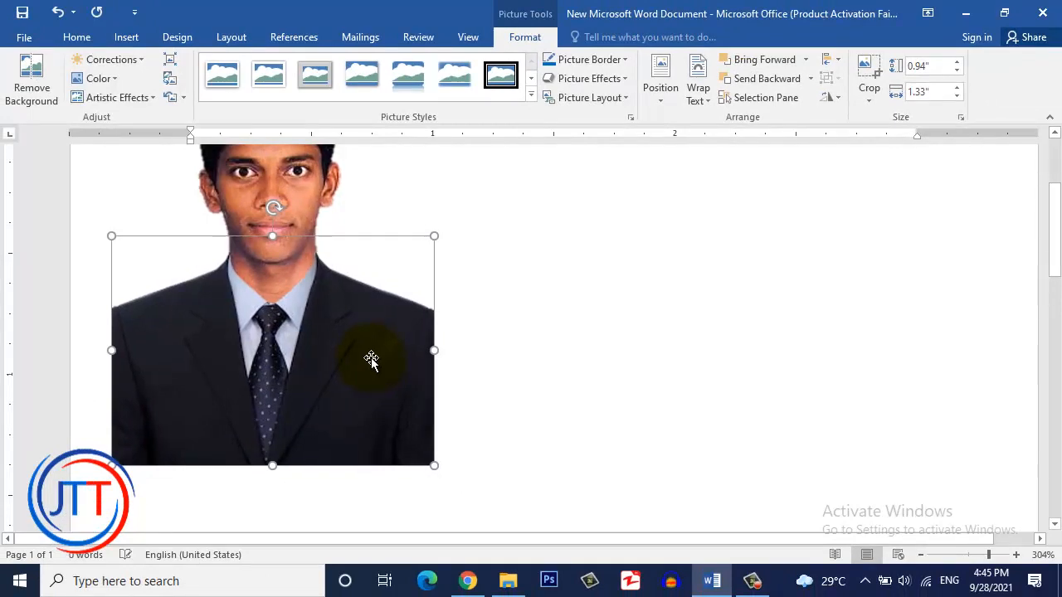
{"action": "key", "text": "Down"}
{"action": "key", "text": "Down"}
{"action": "key", "text": "Down"}
{"action": "key", "text": "Up"}
{"action": "key", "text": "Up"}
{"action": "key", "text": "Up"}
{"action": "key", "text": "Up"}
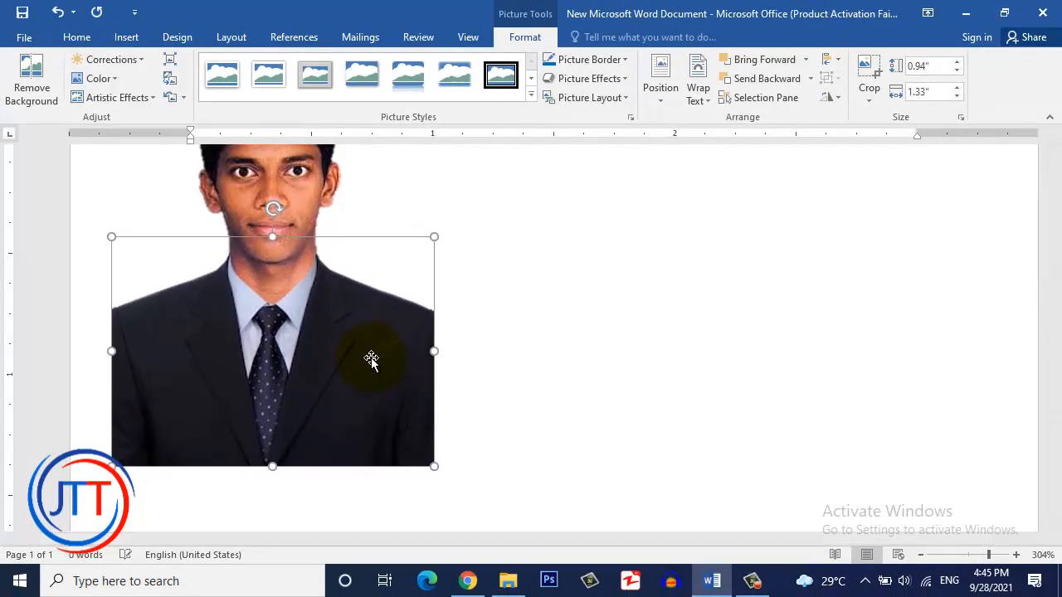
{"action": "key", "text": "Up"}
{"action": "key", "text": "Up"}
{"action": "key", "text": "Up"}
{"action": "key", "text": "Up"}
{"action": "key", "text": "Up"}
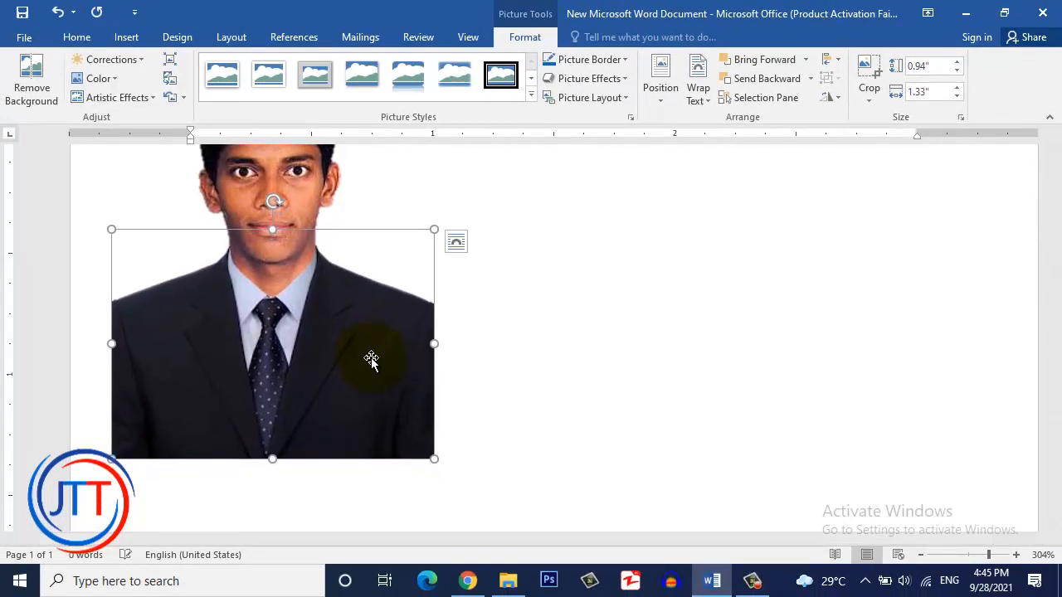
{"action": "key", "text": "Up"}
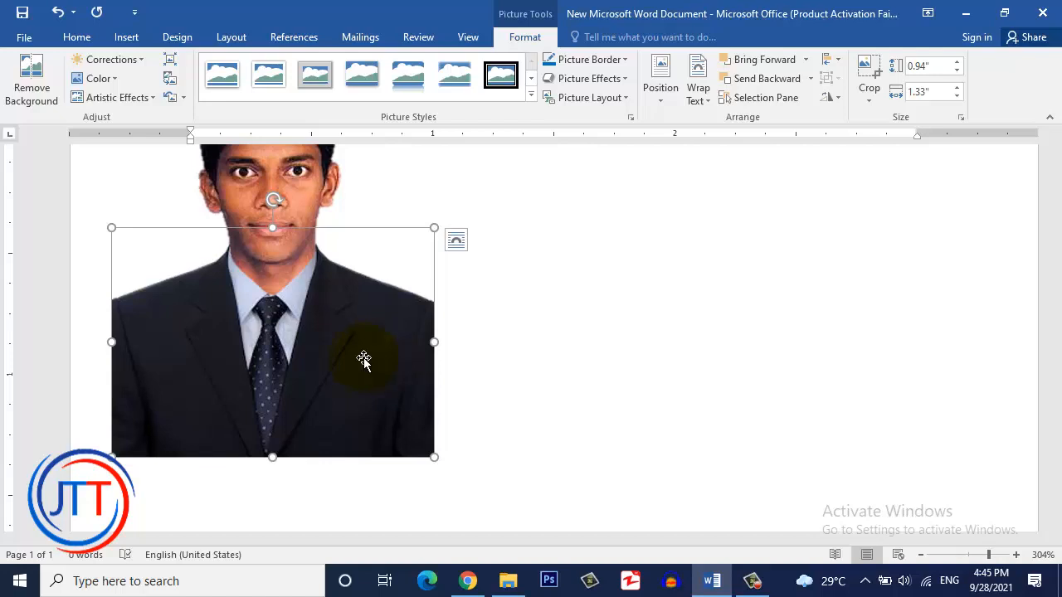
Step: Examine how the portrait's head and neck line up with the suit, both close up and with the whole figure in view
{"action": "scroll", "coordinate": [334, 359], "scroll_direction": "up", "scroll_amount": 3}
{"action": "scroll", "coordinate": [328, 331], "scroll_direction": "down", "scroll_amount": 2}
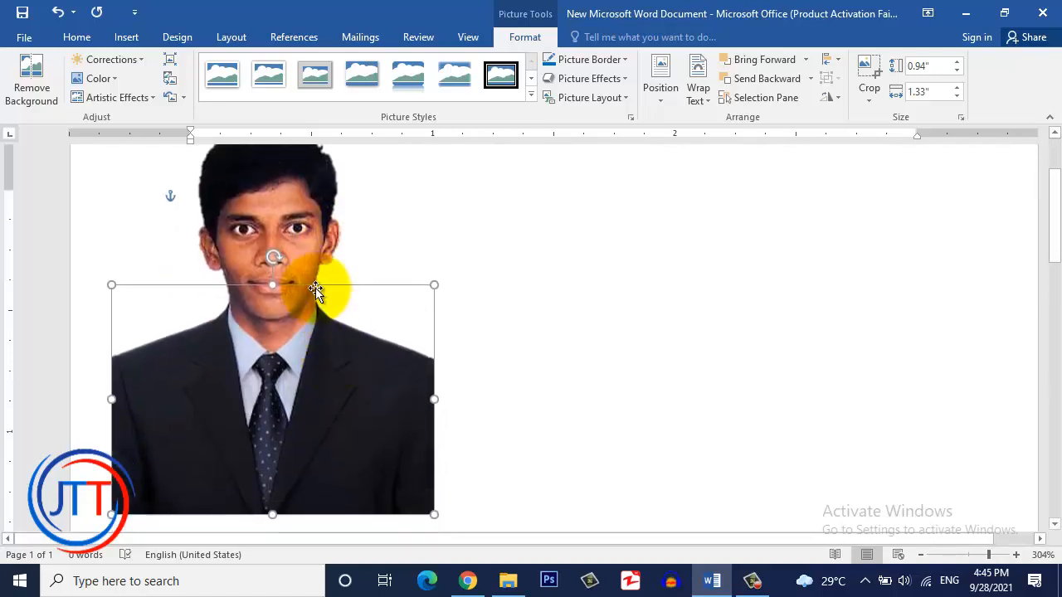
{"action": "left_click", "coordinate": [289, 237]}
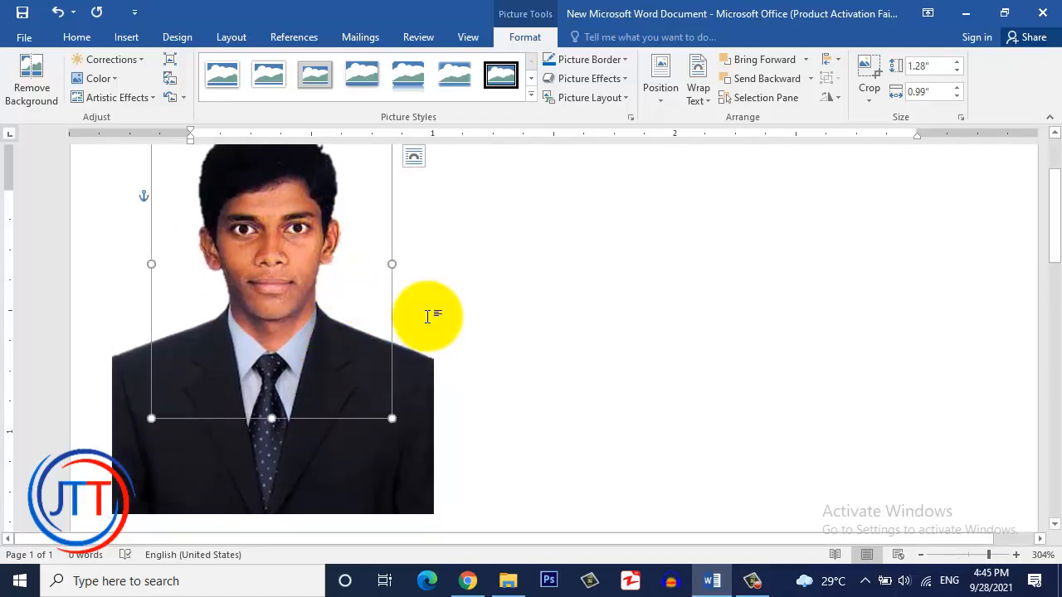
{"action": "scroll", "coordinate": [427, 317], "scroll_direction": "up", "scroll_amount": 2}
{"action": "scroll", "coordinate": [297, 370], "scroll_direction": "down", "scroll_amount": 2}
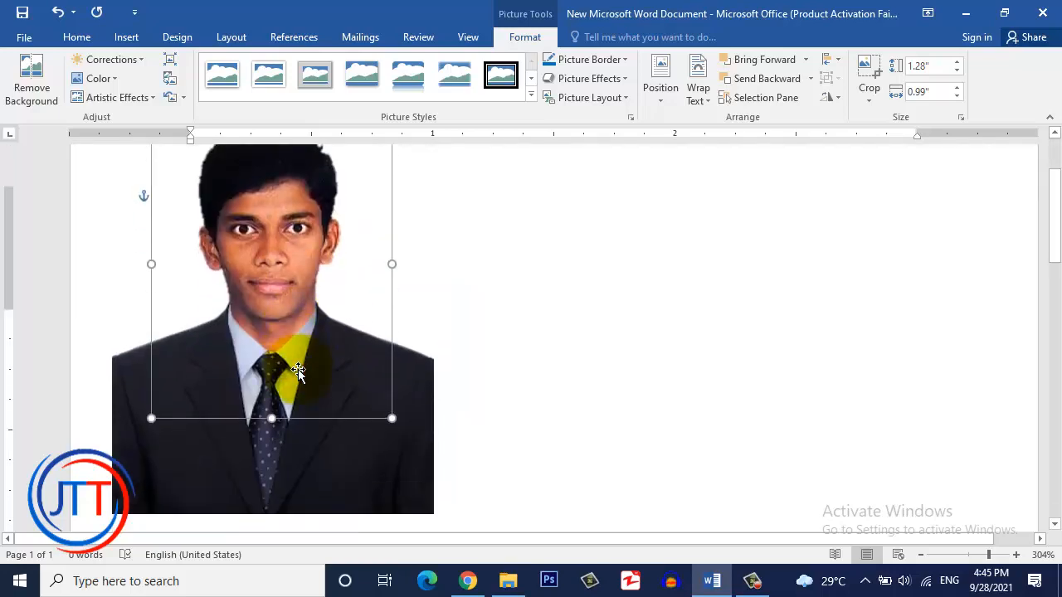
{"action": "scroll", "coordinate": [298, 370], "scroll_direction": "up", "scroll_amount": 2}
{"action": "scroll", "coordinate": [298, 369], "scroll_direction": "down", "scroll_amount": 8}
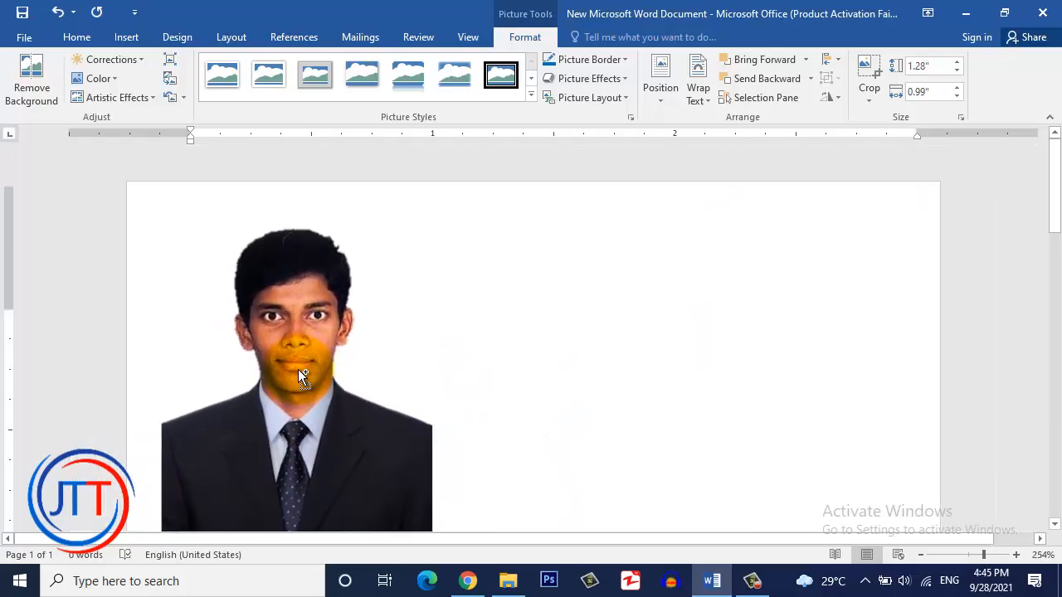
{"action": "scroll", "coordinate": [298, 369], "scroll_direction": "down", "scroll_amount": 3}
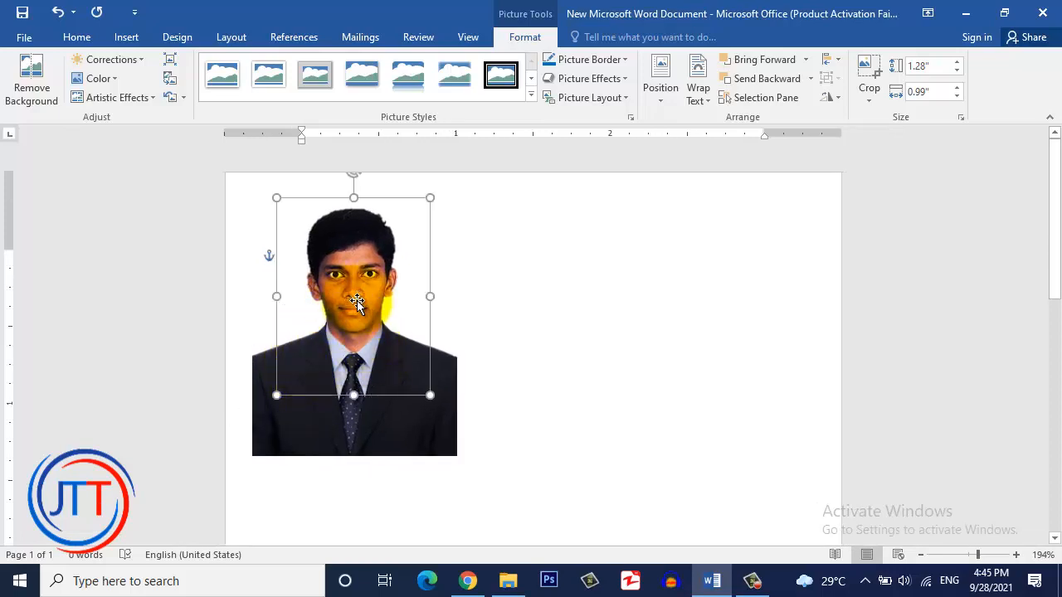
Step: Undo the last nudge of the suit picture and shift the portrait slightly sideways to centre the head over the collar
{"action": "key", "text": "ctrl+z"}
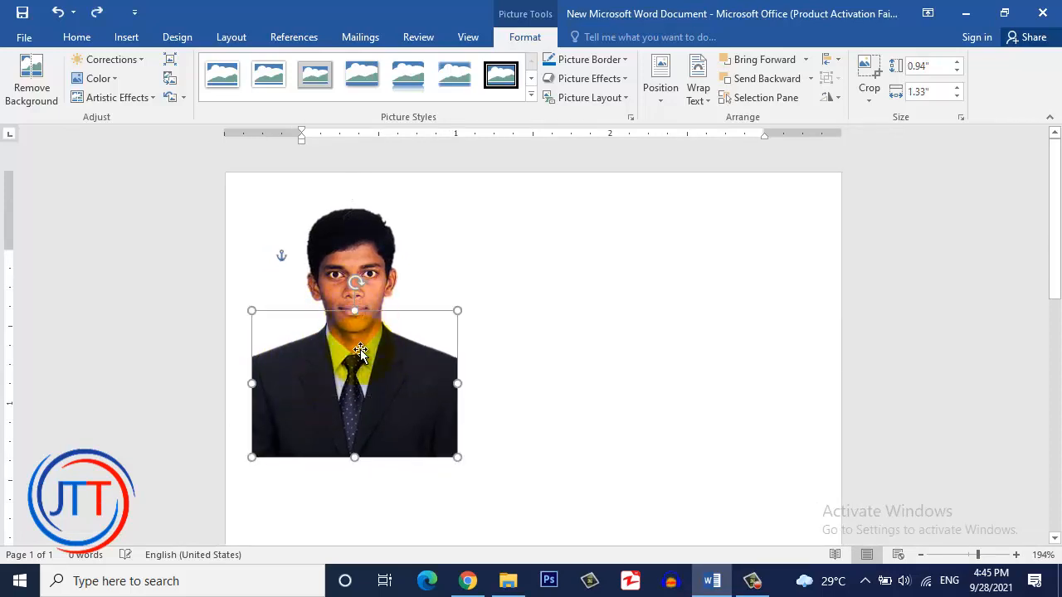
{"action": "left_click", "coordinate": [368, 250]}
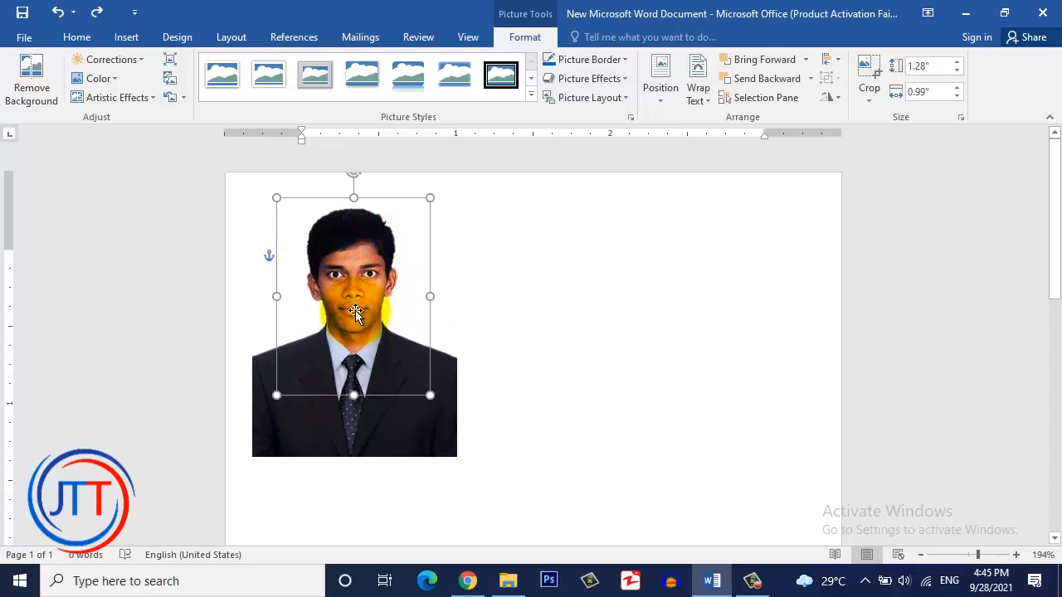
{"action": "left_click_drag", "start_coordinate": [355, 312], "coordinate": [356, 310]}
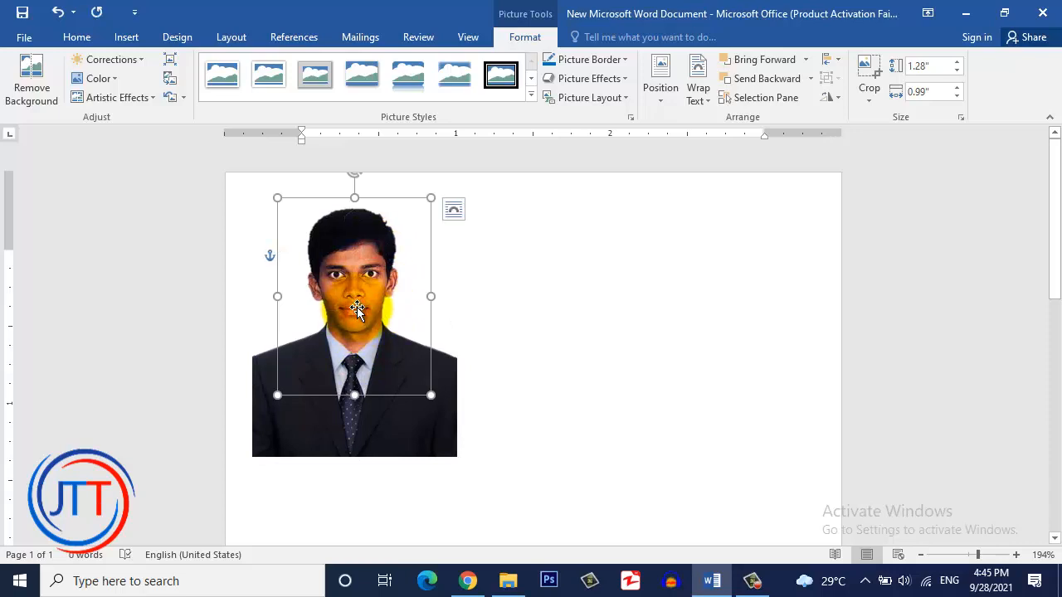
Step: Raise the portrait's brightness to 19% in the picture corrections options
{"action": "left_click", "coordinate": [143, 65]}
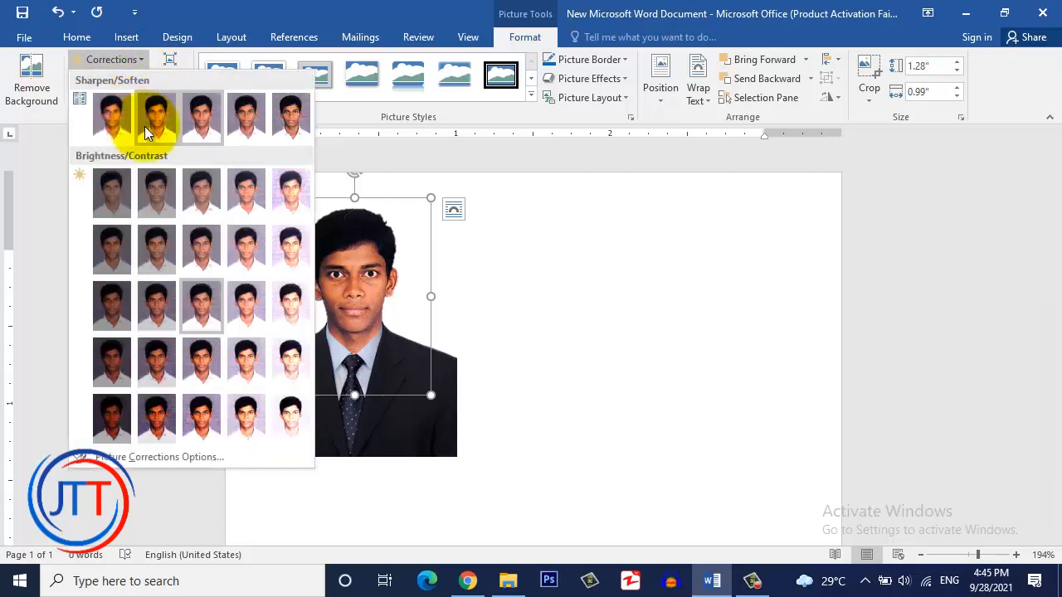
{"action": "left_click", "coordinate": [128, 457]}
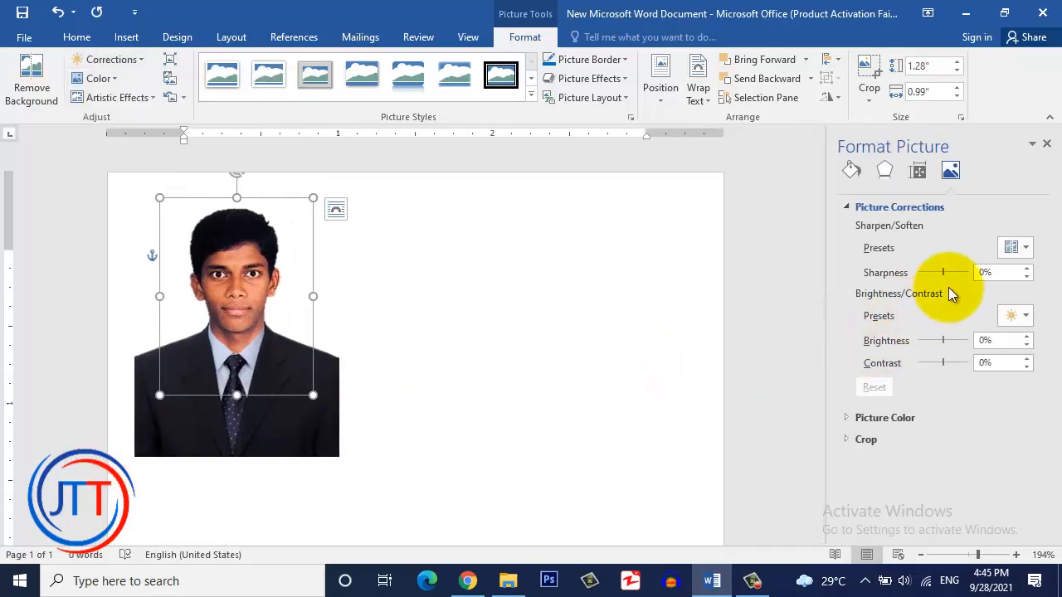
{"action": "left_click", "coordinate": [1027, 336]}
{"action": "left_click", "coordinate": [1027, 337]}
{"action": "left_click", "coordinate": [1027, 336]}
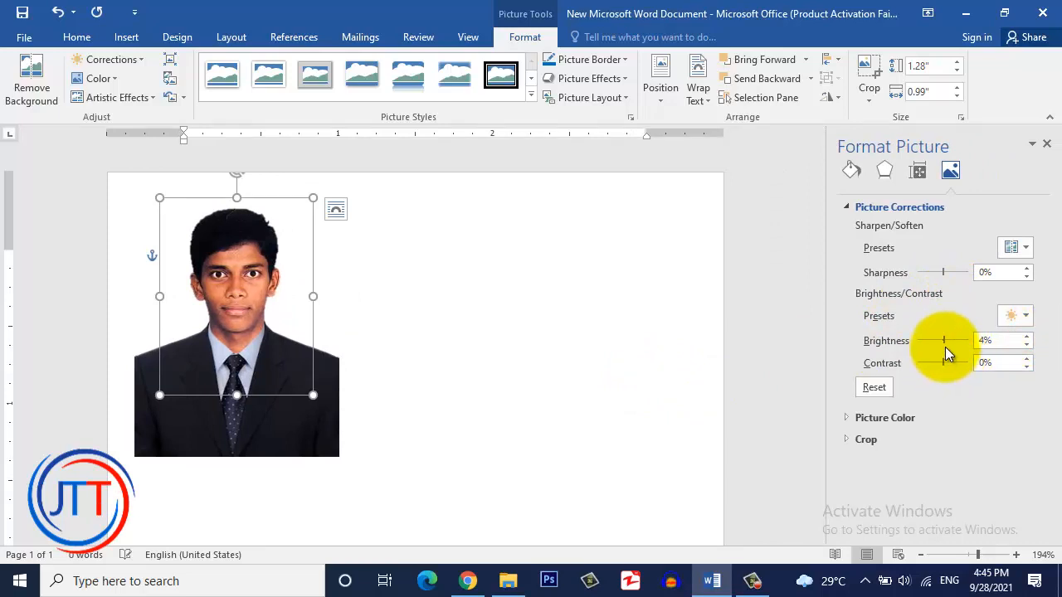
{"action": "left_click_drag", "start_coordinate": [945, 340], "coordinate": [947, 341]}
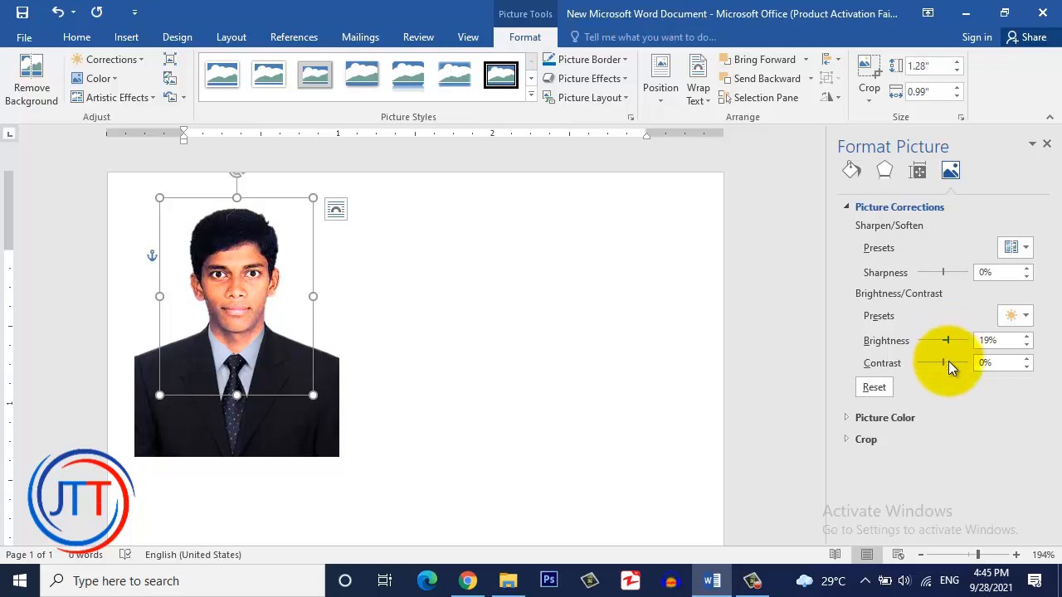
{"action": "left_click", "coordinate": [375, 340]}
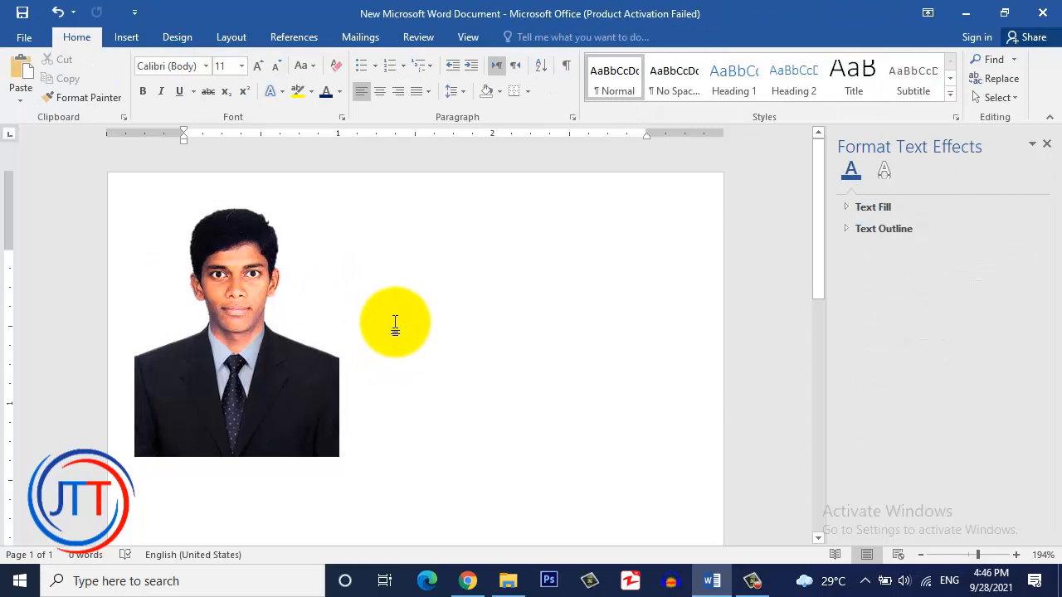
Step: Select the portrait and the suit picture together and group them into one object
{"action": "left_click", "coordinate": [246, 239]}
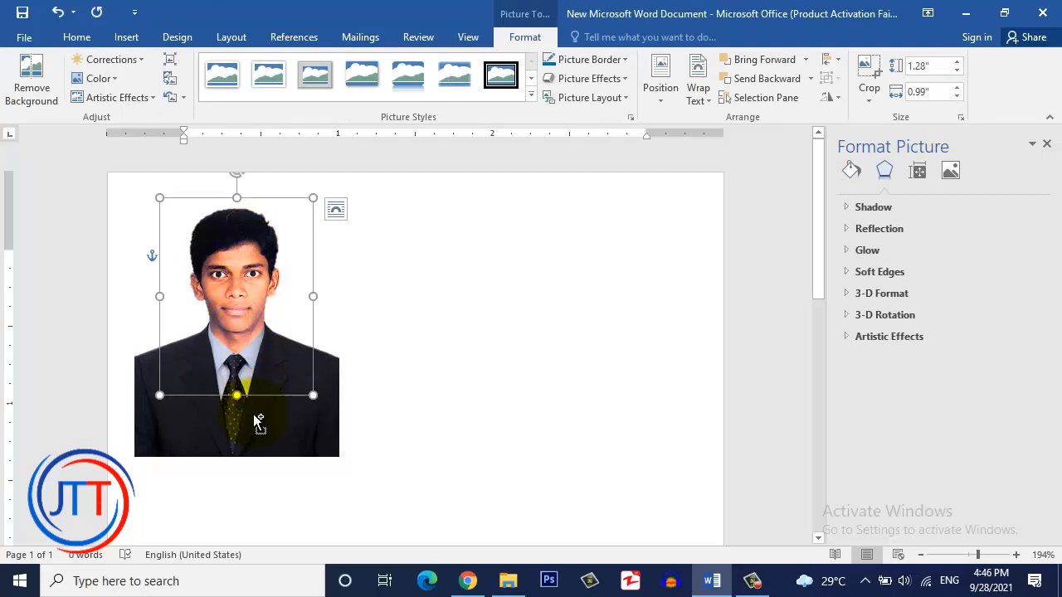
{"action": "left_click", "coordinate": [286, 429], "text": "ctrl"}
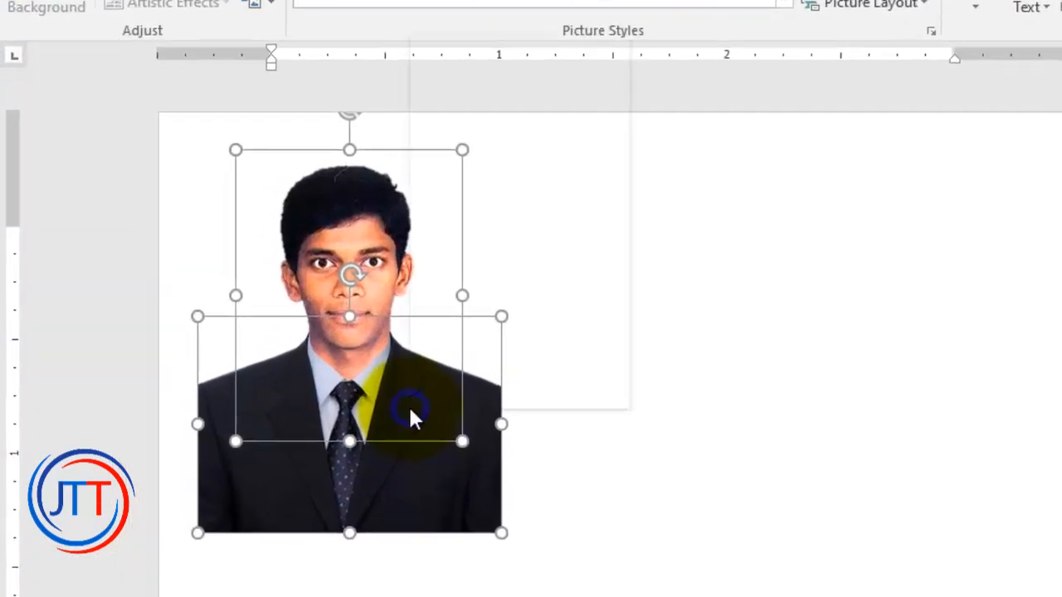
{"action": "right_click", "coordinate": [288, 380]}
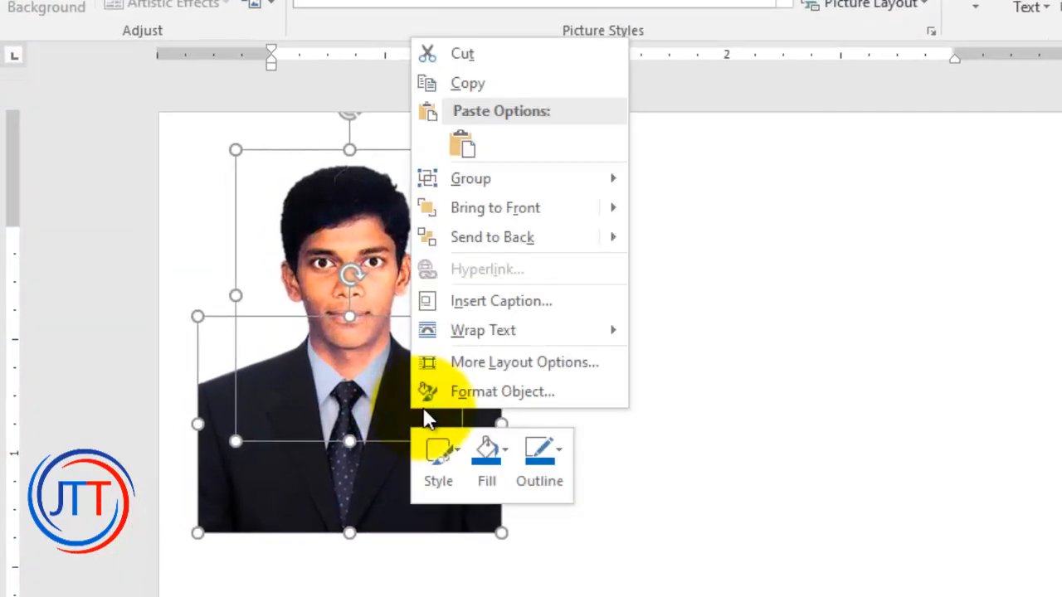
{"action": "mouse_move", "coordinate": [497, 181]}
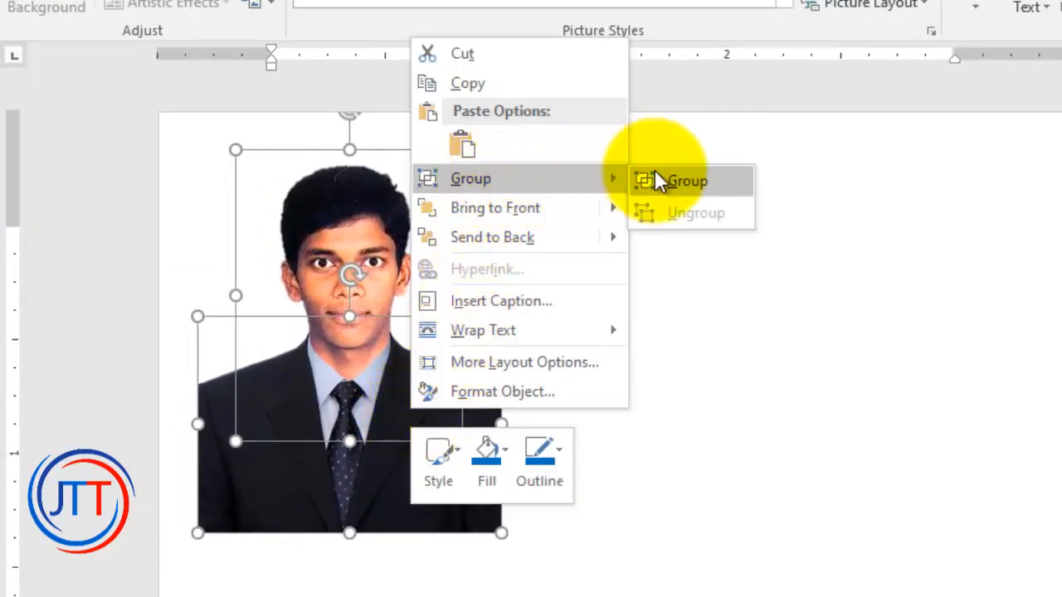
{"action": "left_click", "coordinate": [689, 179]}
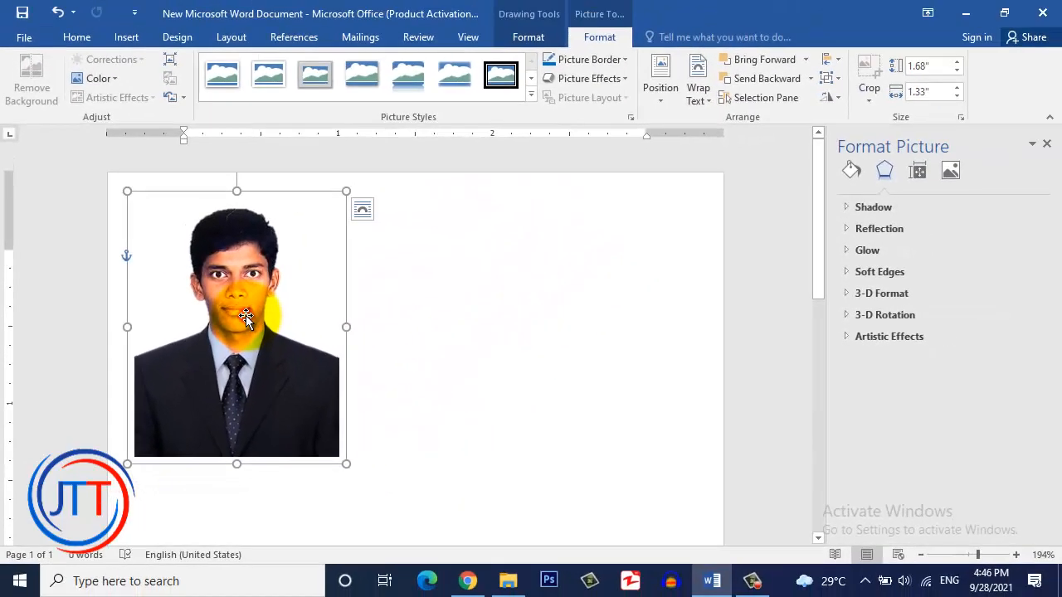
Step: Move the grouped portrait and suit slightly toward the page's left edge and deselect the group
{"action": "left_click", "coordinate": [411, 409]}
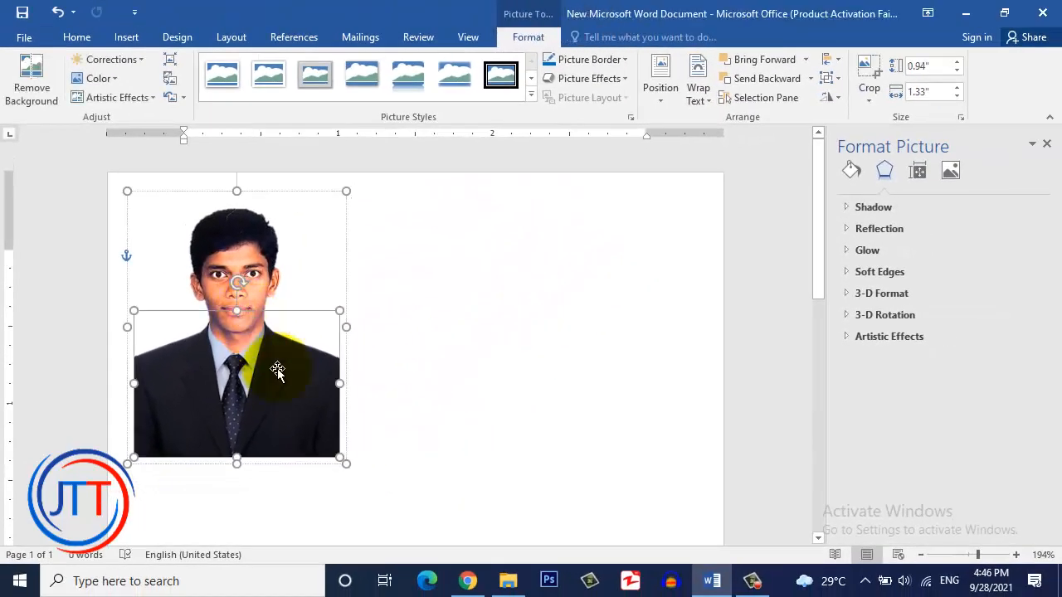
{"action": "left_click", "coordinate": [328, 260]}
{"action": "left_click", "coordinate": [437, 351]}
{"action": "left_click", "coordinate": [245, 344]}
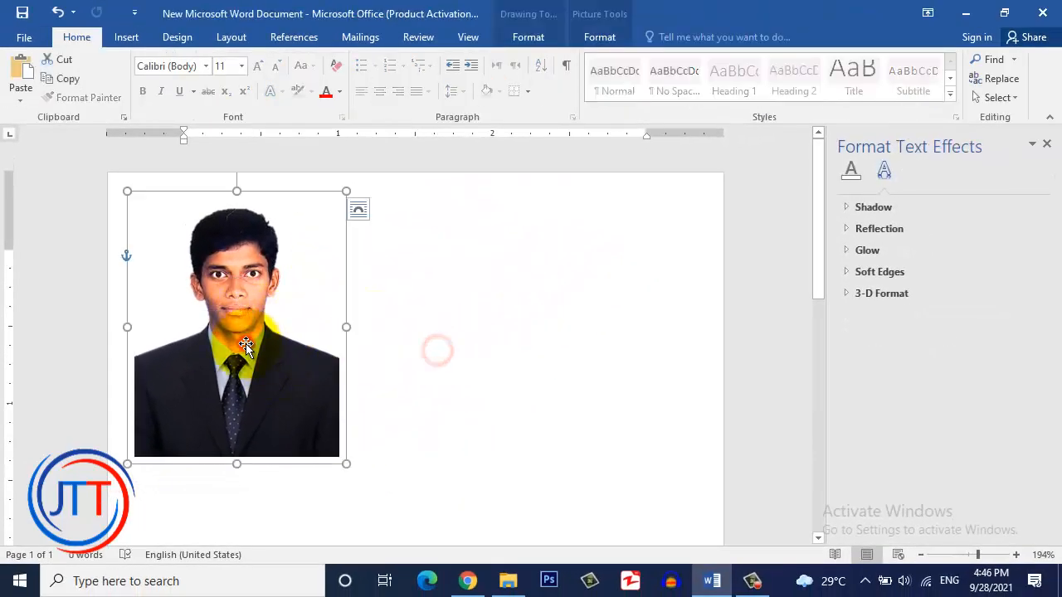
{"action": "left_click_drag", "start_coordinate": [245, 343], "coordinate": [241, 319]}
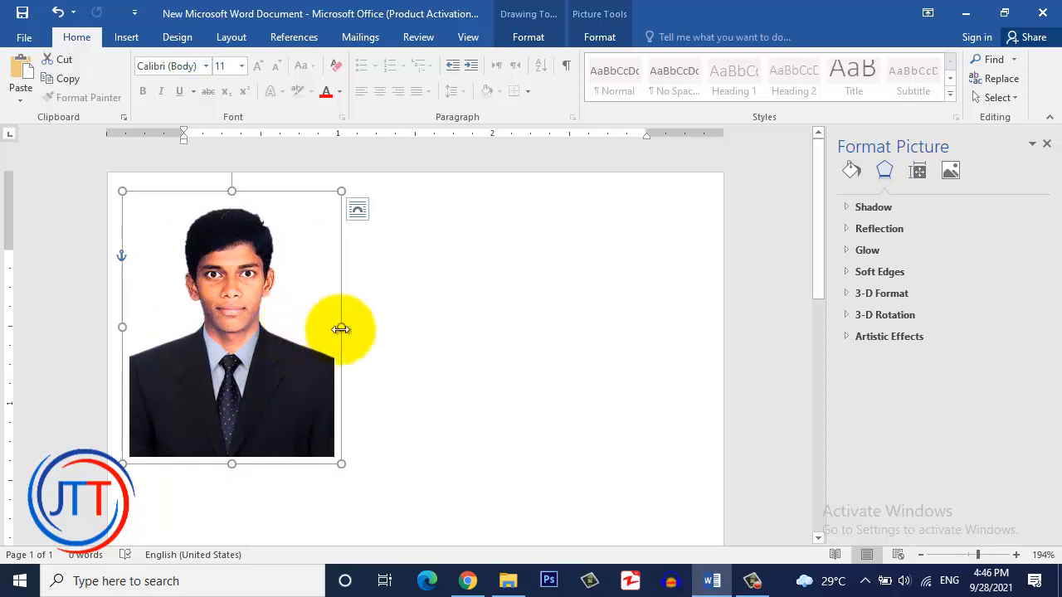
{"action": "left_click", "coordinate": [379, 327]}
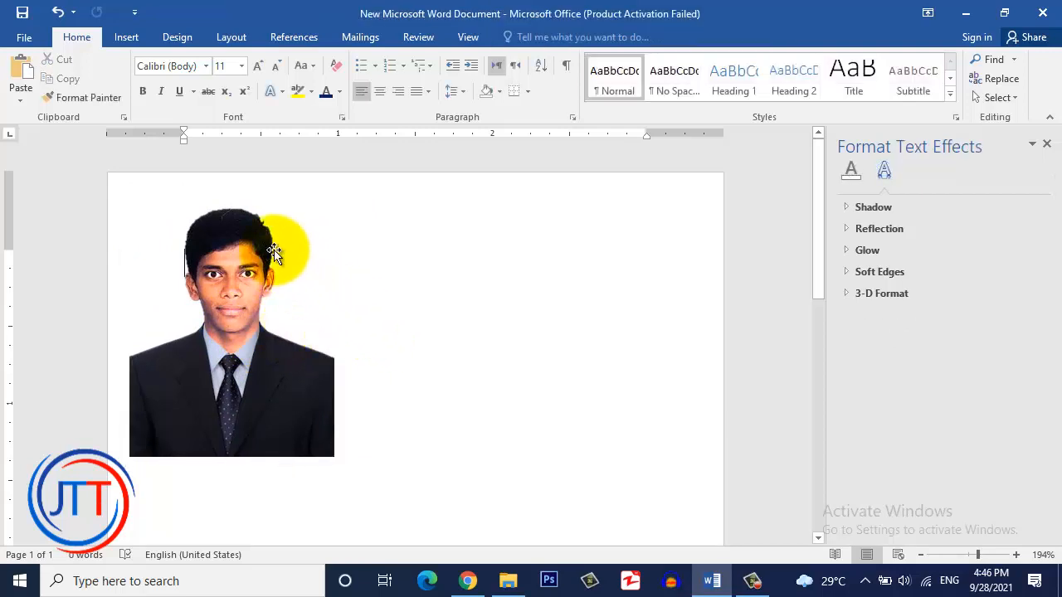
Step: Draw a rectangle beside the photo and enlarge it to about 1.14 inches high by 0.9 inches wide
{"action": "left_click", "coordinate": [126, 37]}
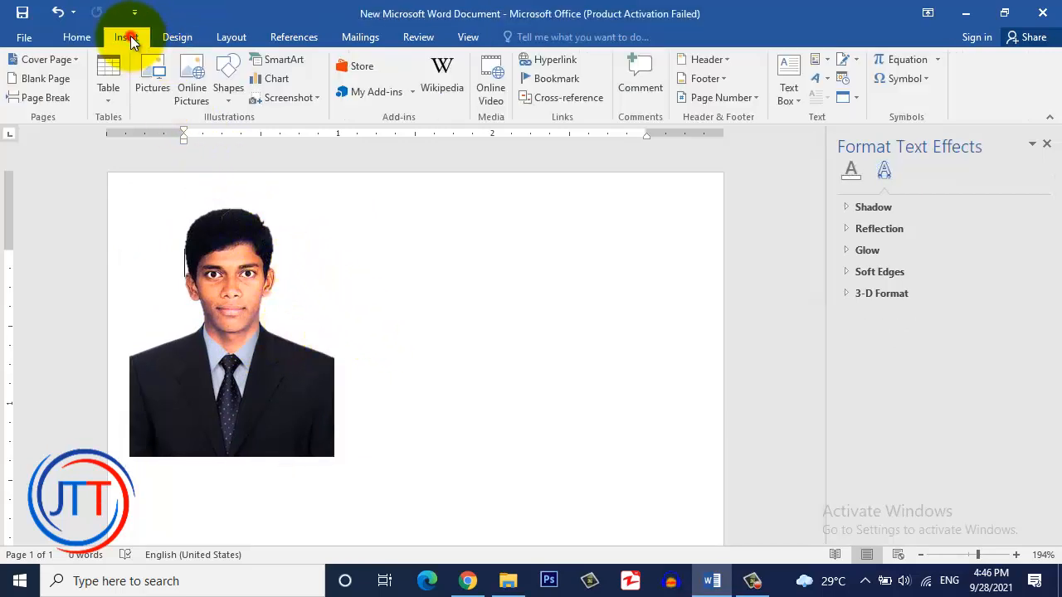
{"action": "left_click", "coordinate": [223, 96]}
{"action": "left_click", "coordinate": [272, 135]}
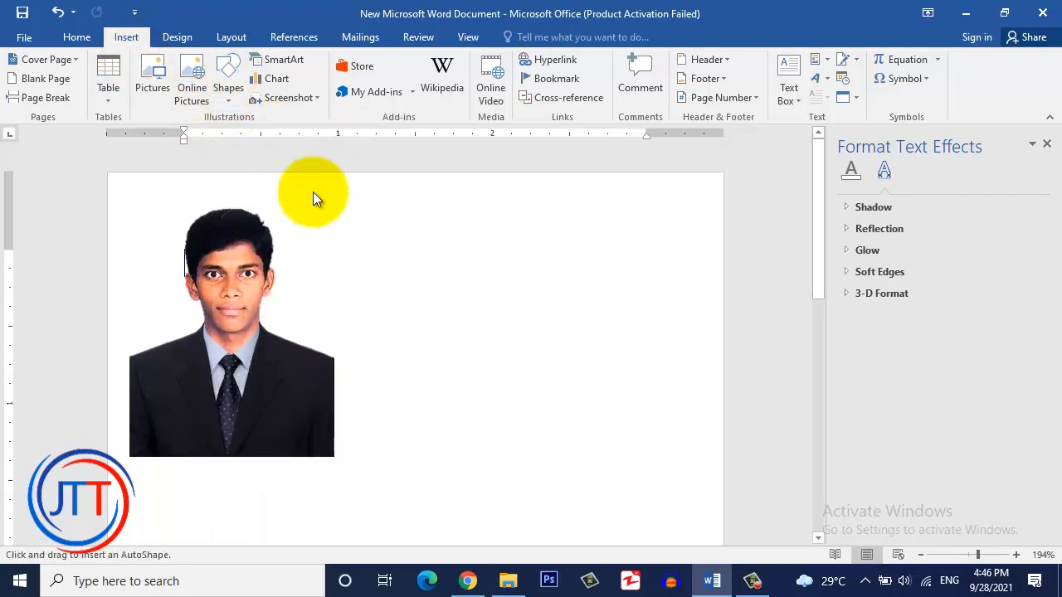
{"action": "mouse_move", "coordinate": [392, 204]}
{"action": "left_mouse_down"}
{"action": "mouse_move", "coordinate": [453, 332]}
{"action": "mouse_move", "coordinate": [515, 358]}
{"action": "left_mouse_up"}
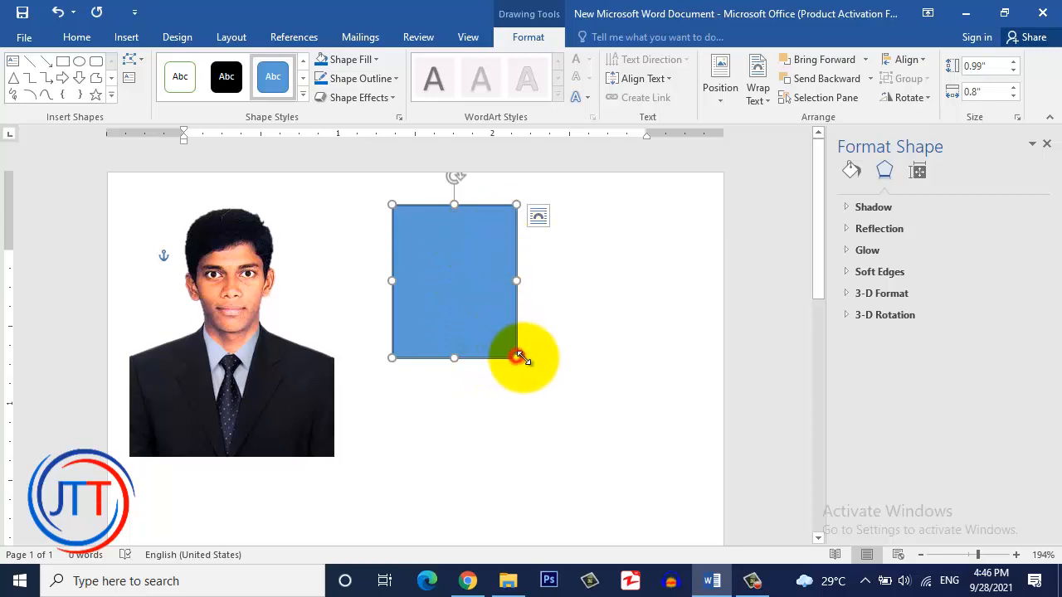
{"action": "left_click_drag", "start_coordinate": [516, 358], "coordinate": [531, 382]}
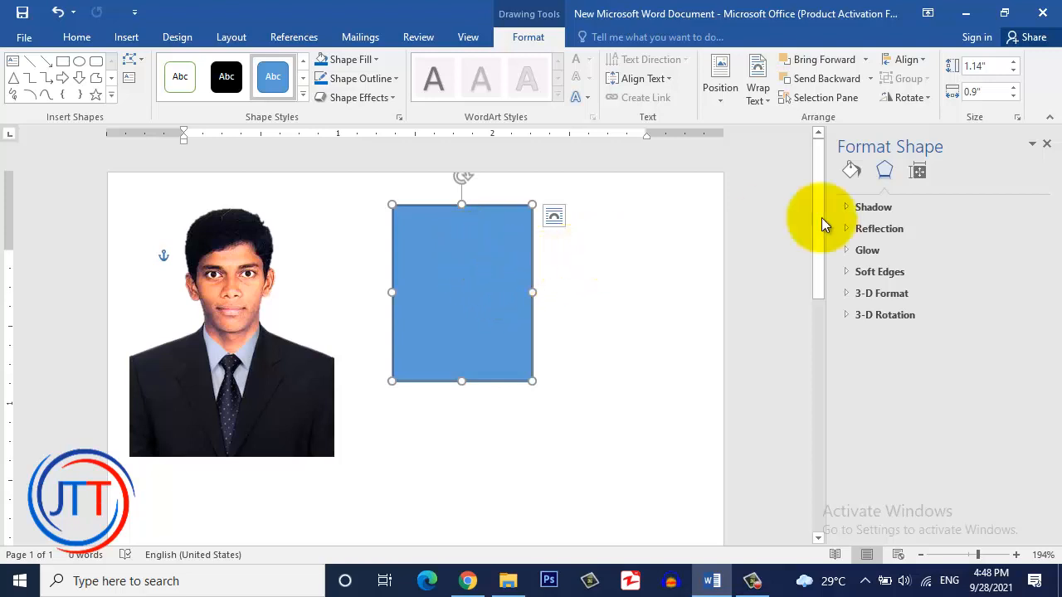
Step: Set the rectangle's height to 1.35 inches and its width to 1.1 inches
{"action": "left_click", "coordinate": [983, 66]}
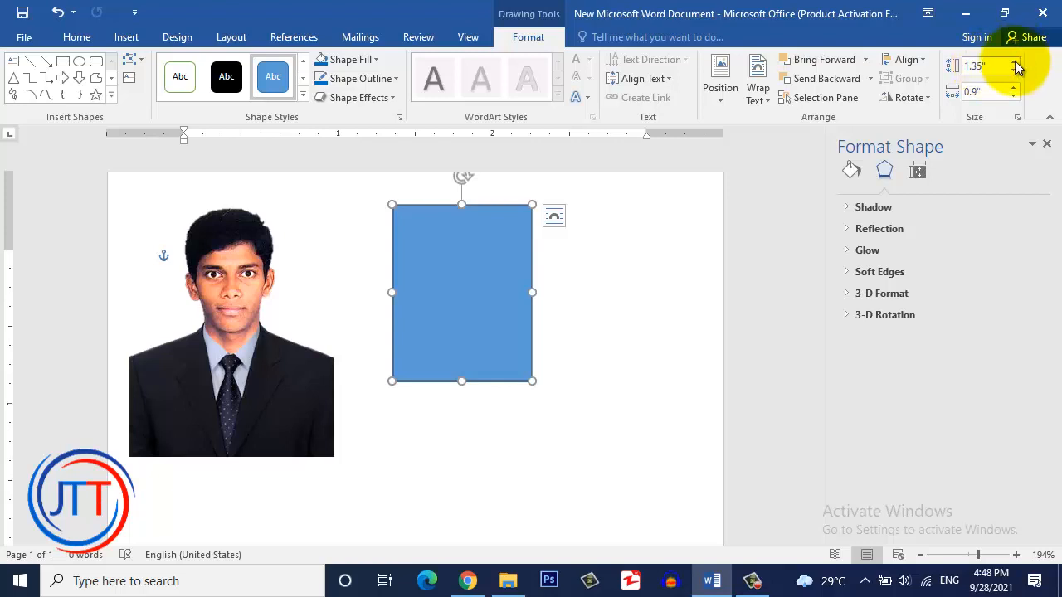
{"action": "left_click", "coordinate": [977, 91]}
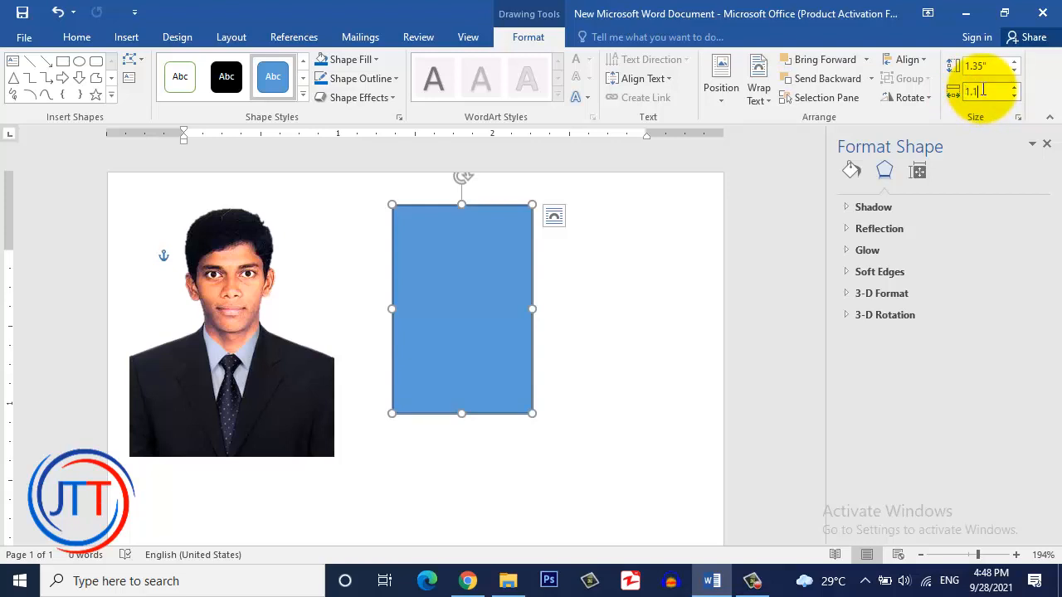
{"action": "key", "text": "Return"}
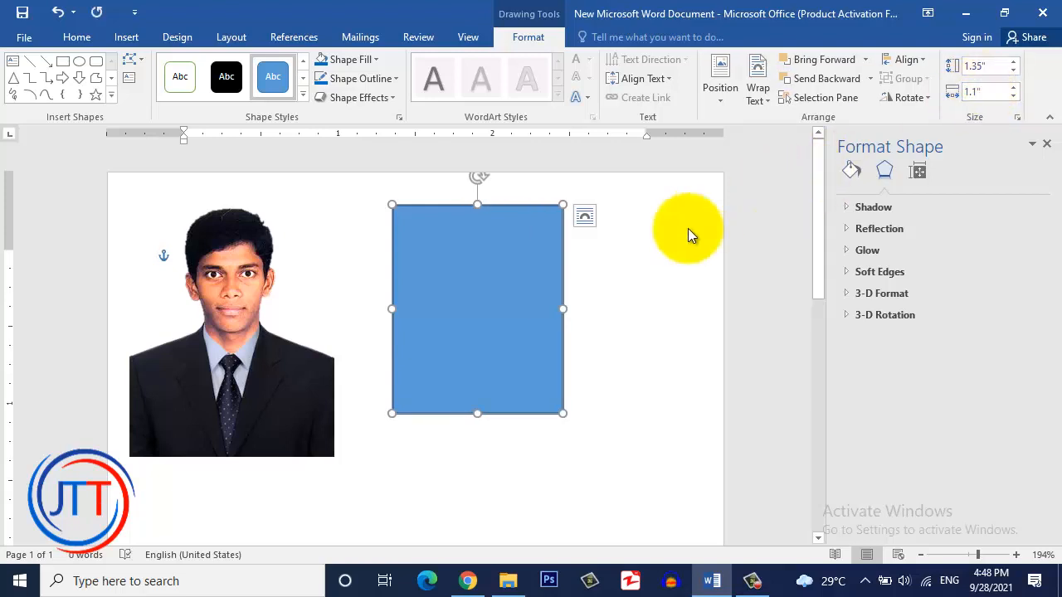
Step: Move the rectangle so it overlaps the grouped portrait and send it backward behind the portrait
{"action": "mouse_move", "coordinate": [509, 284]}
{"action": "left_mouse_down"}
{"action": "mouse_move", "coordinate": [373, 280]}
{"action": "mouse_move", "coordinate": [445, 291]}
{"action": "mouse_move", "coordinate": [390, 284]}
{"action": "mouse_move", "coordinate": [432, 285]}
{"action": "left_mouse_up"}
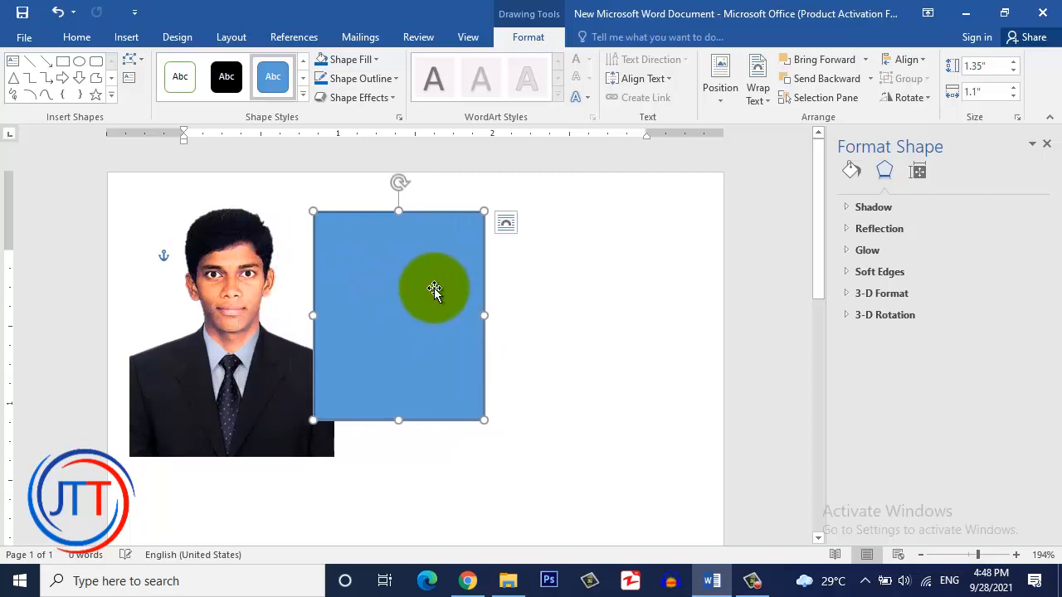
{"action": "left_click", "coordinate": [817, 80]}
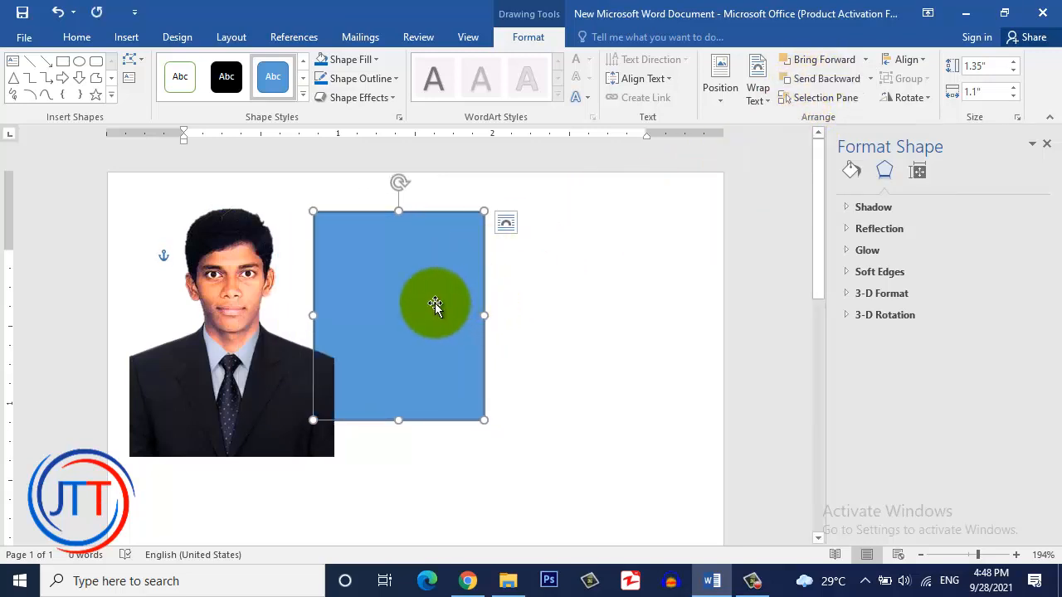
{"action": "left_click_drag", "start_coordinate": [435, 303], "coordinate": [251, 300]}
{"action": "left_click_drag", "start_coordinate": [384, 298], "coordinate": [435, 332]}
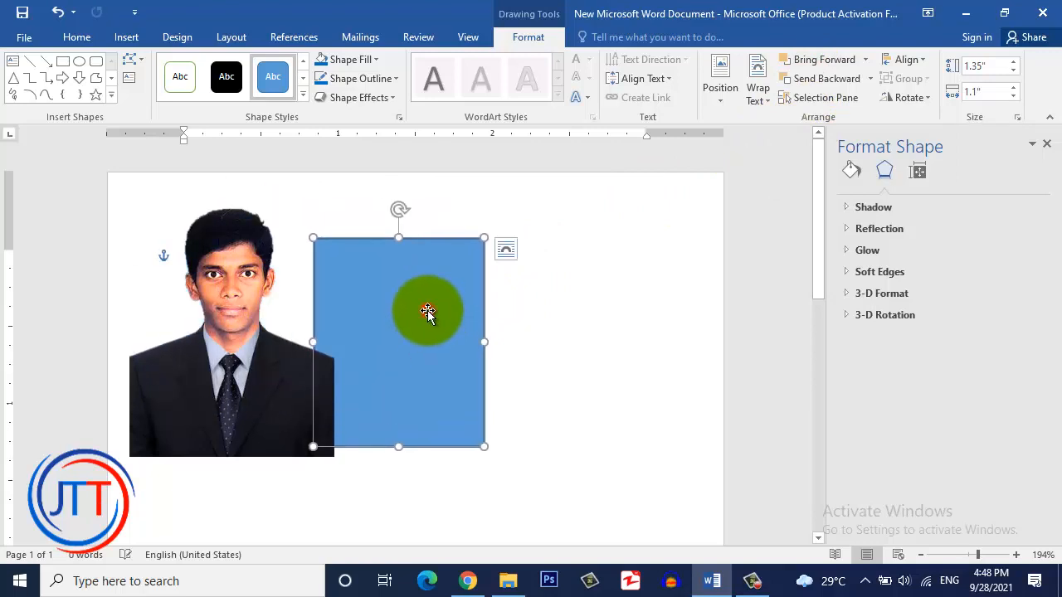
Step: Fill the rectangle with the standard light blue and move it behind the portrait as the background
{"action": "left_click", "coordinate": [380, 59]}
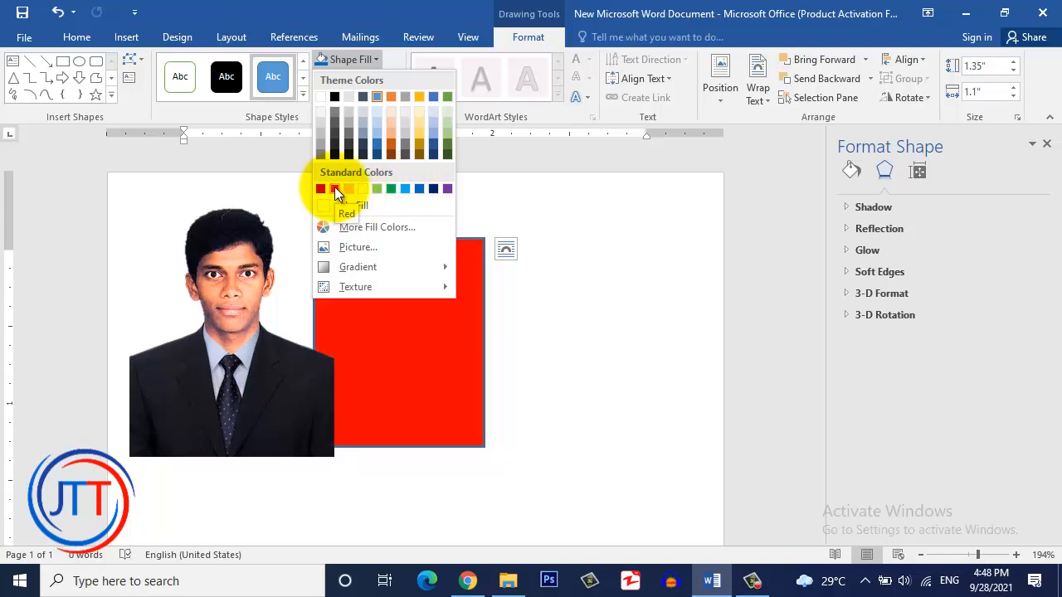
{"action": "left_click", "coordinate": [404, 190]}
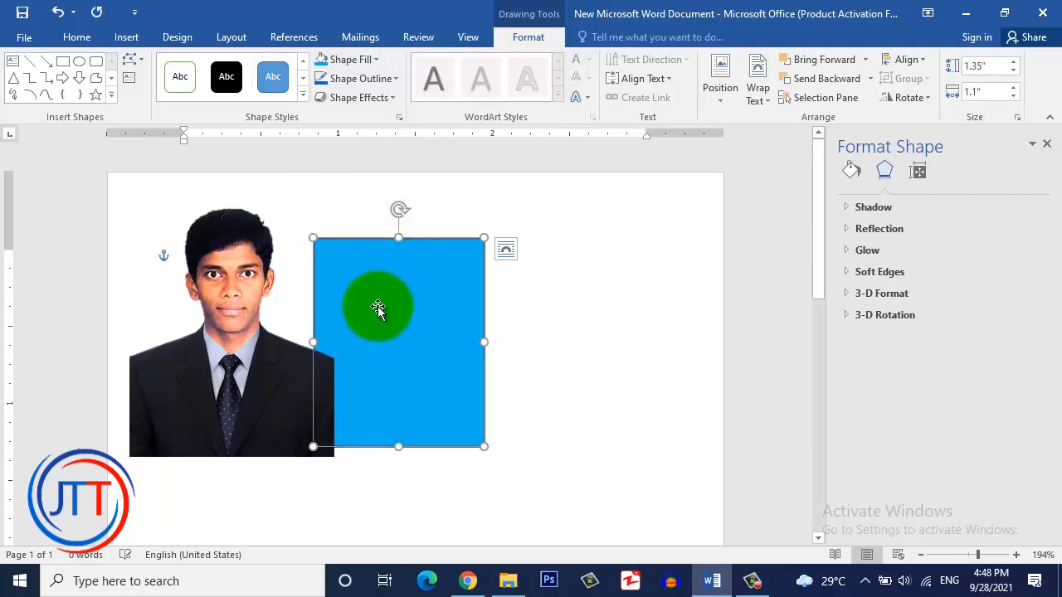
{"action": "left_click_drag", "start_coordinate": [373, 308], "coordinate": [197, 272]}
Step: Move and shrink the grouped portrait until its sides and lower edge fit the blue rectangle, and deselect it
{"action": "left_click", "coordinate": [322, 383]}
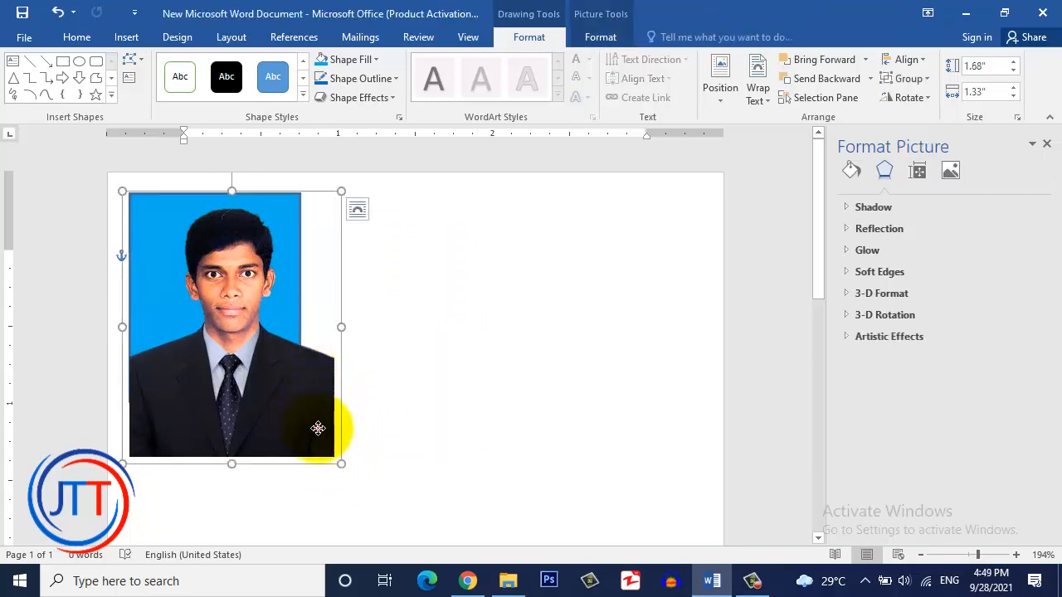
{"action": "left_click_drag", "start_coordinate": [310, 429], "coordinate": [293, 389]}
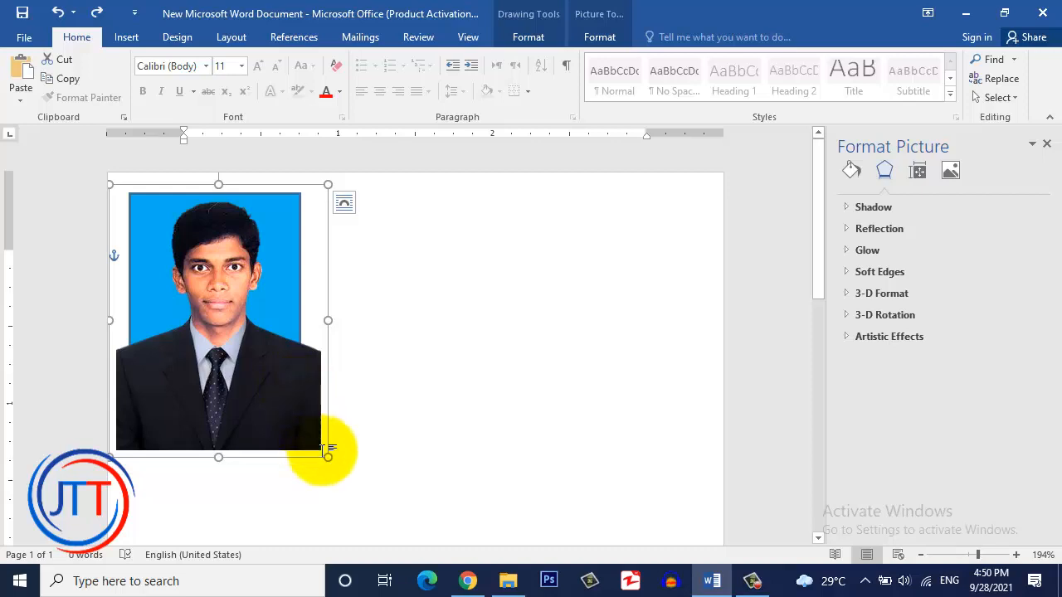
{"action": "left_click_drag", "start_coordinate": [329, 458], "coordinate": [303, 407]}
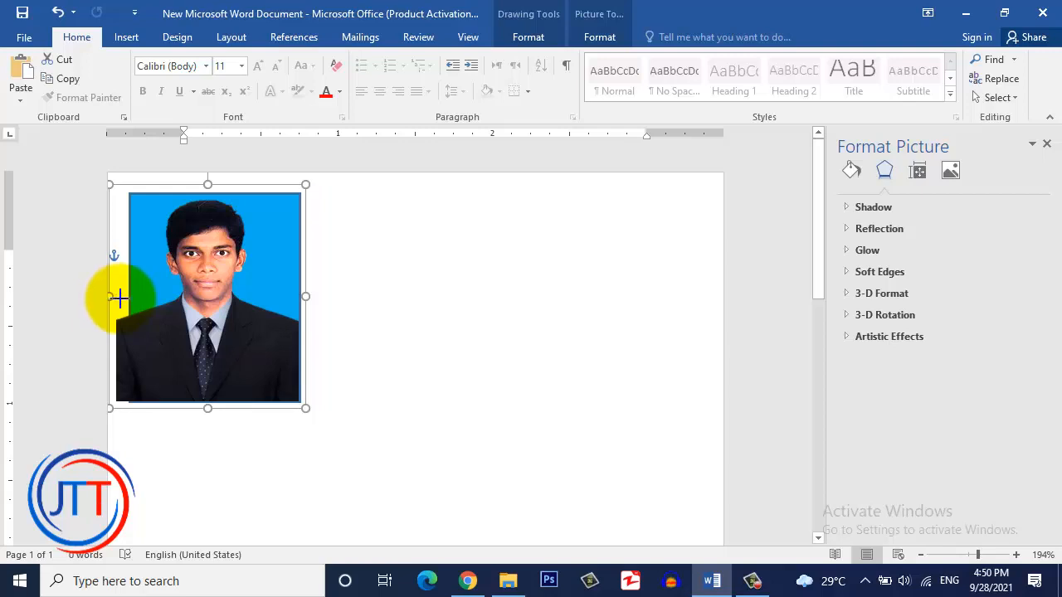
{"action": "left_click_drag", "start_coordinate": [120, 299], "coordinate": [130, 301]}
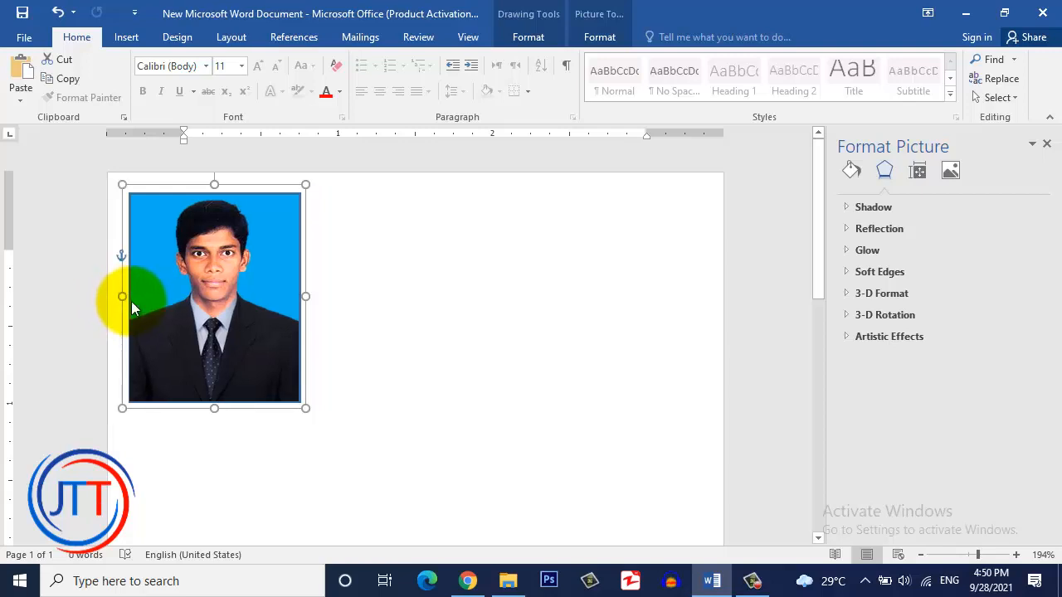
{"action": "left_click", "coordinate": [337, 332]}
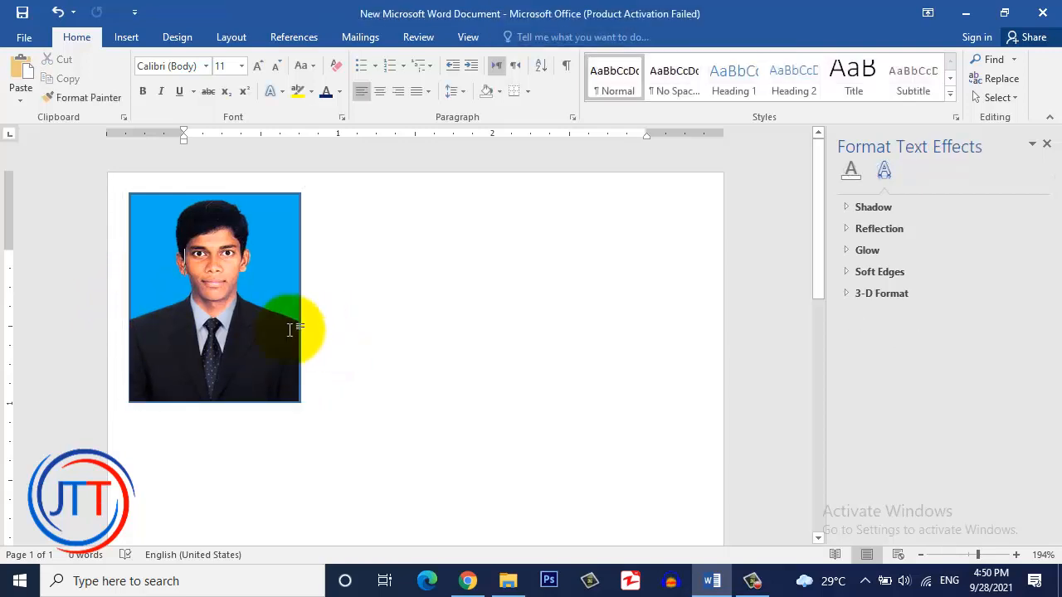
Step: Select the portrait and the blue rectangle together with Select Objects and group them into one photo
{"action": "left_click", "coordinate": [288, 263]}
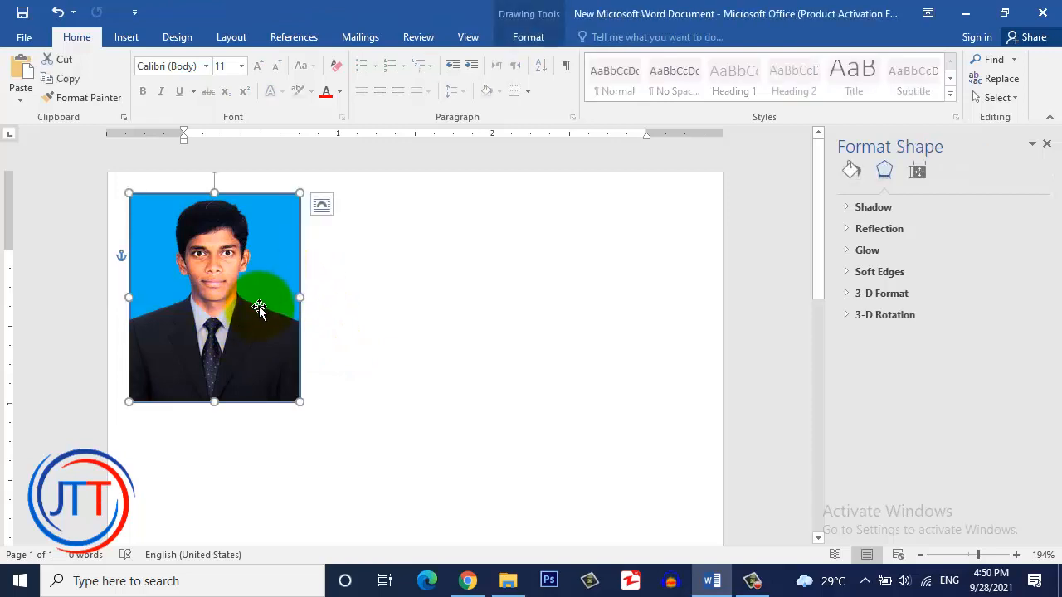
{"action": "left_click", "coordinate": [217, 287]}
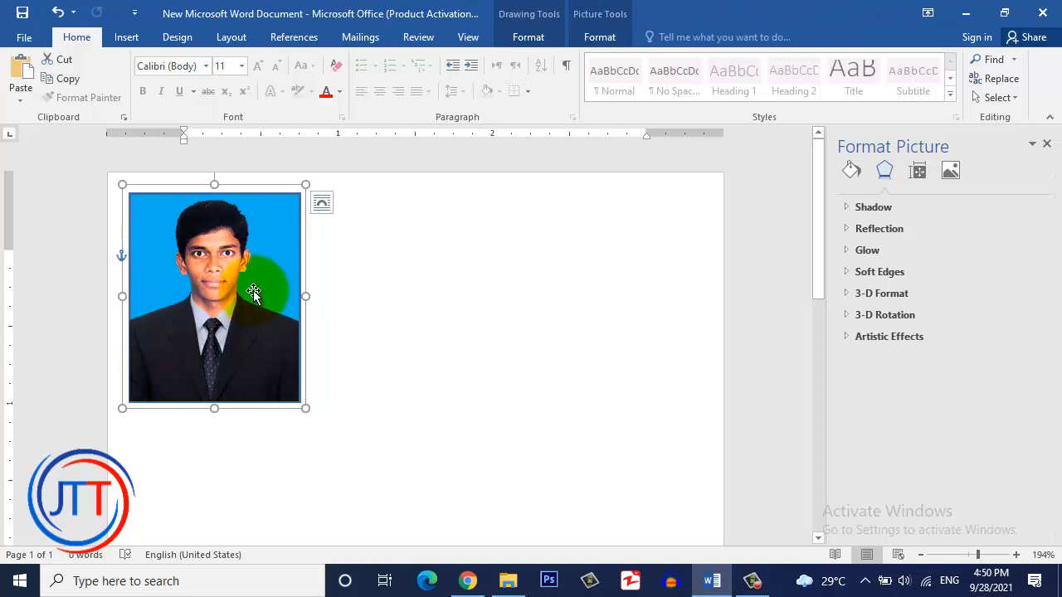
{"action": "left_click", "coordinate": [346, 268]}
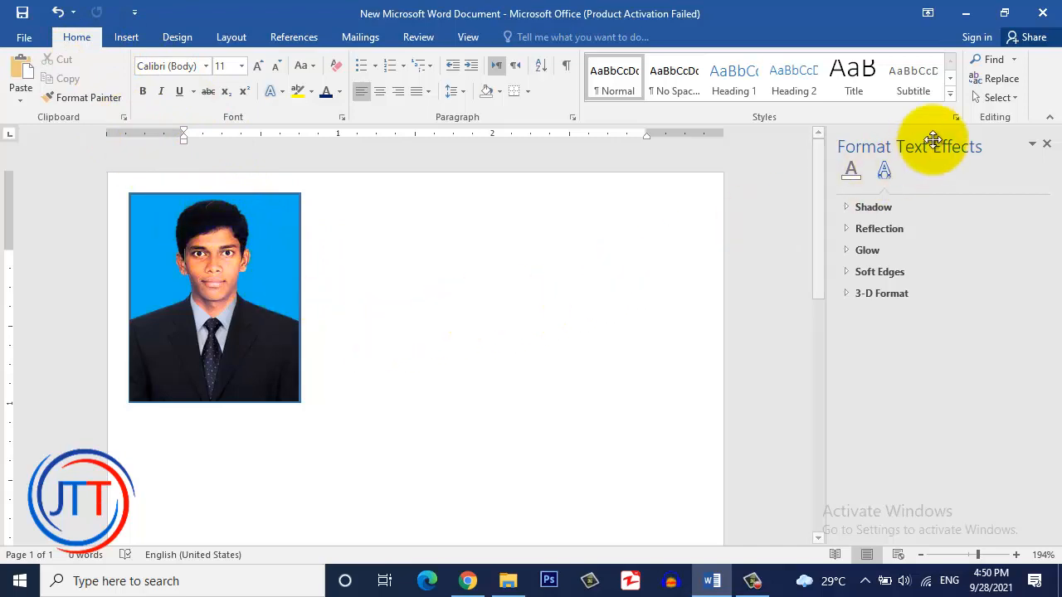
{"action": "left_click", "coordinate": [1001, 100]}
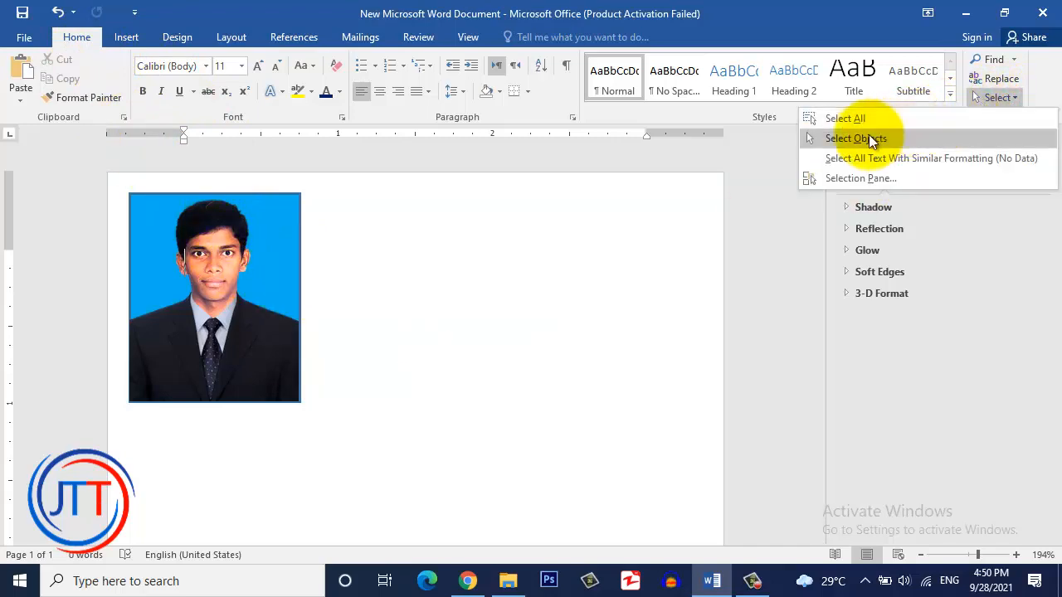
{"action": "left_click", "coordinate": [857, 139]}
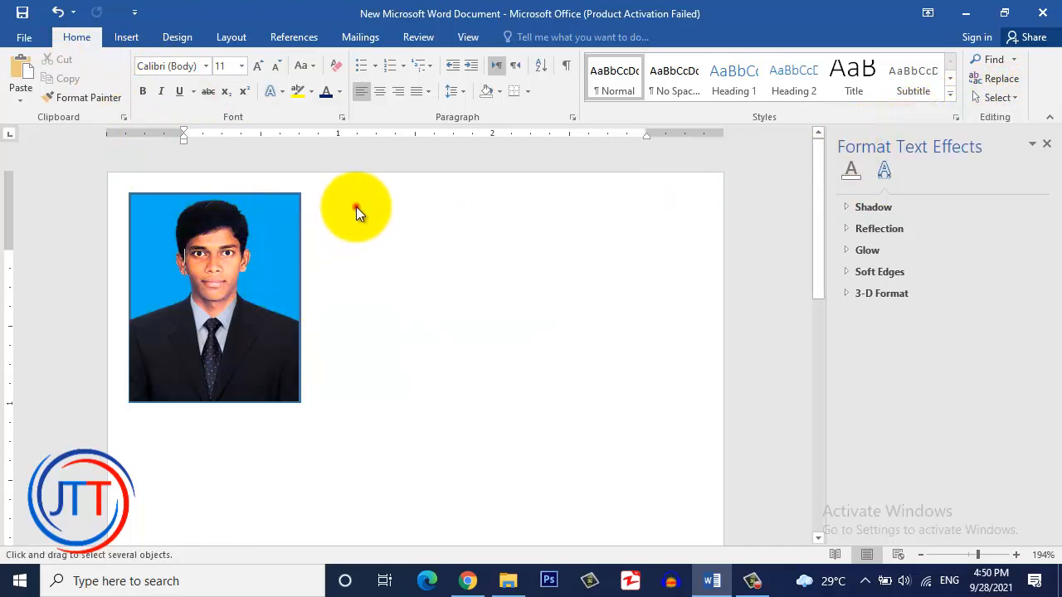
{"action": "left_click_drag", "start_coordinate": [356, 206], "coordinate": [127, 408]}
{"action": "left_click_drag", "start_coordinate": [348, 190], "coordinate": [101, 503]}
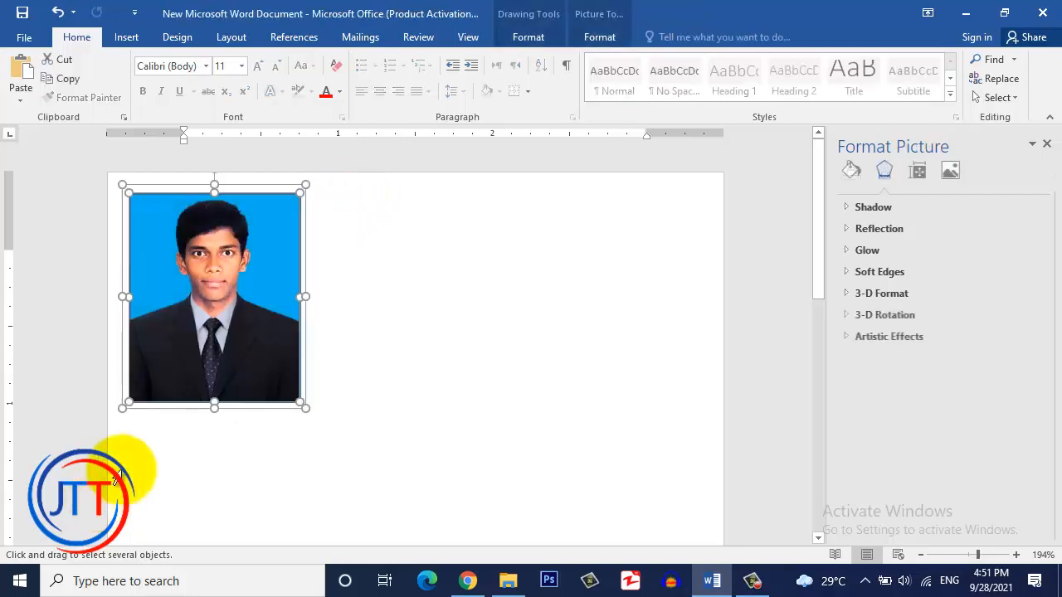
{"action": "right_click", "coordinate": [239, 280]}
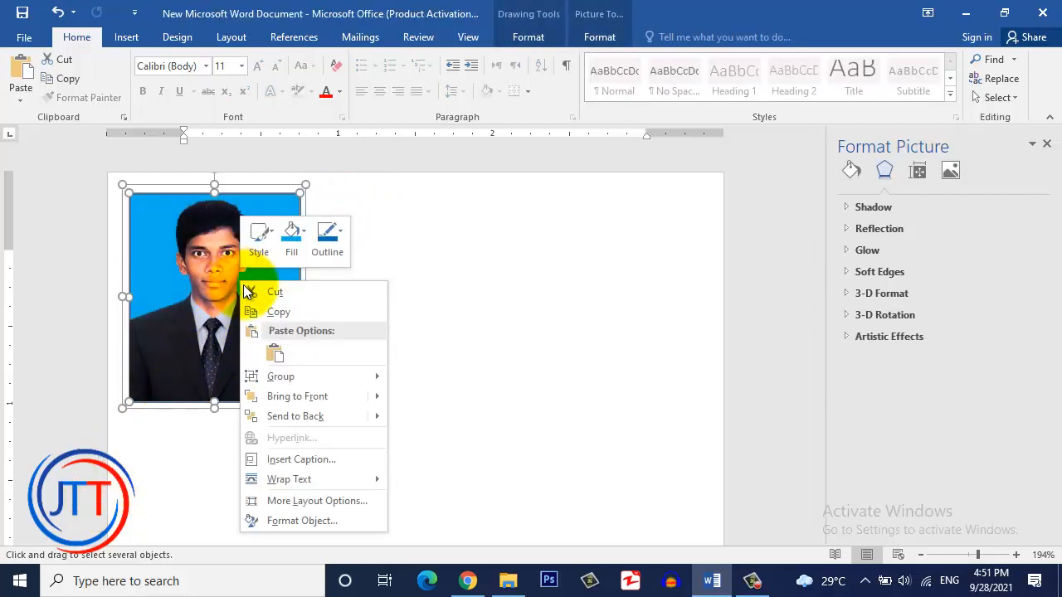
{"action": "mouse_move", "coordinate": [273, 378]}
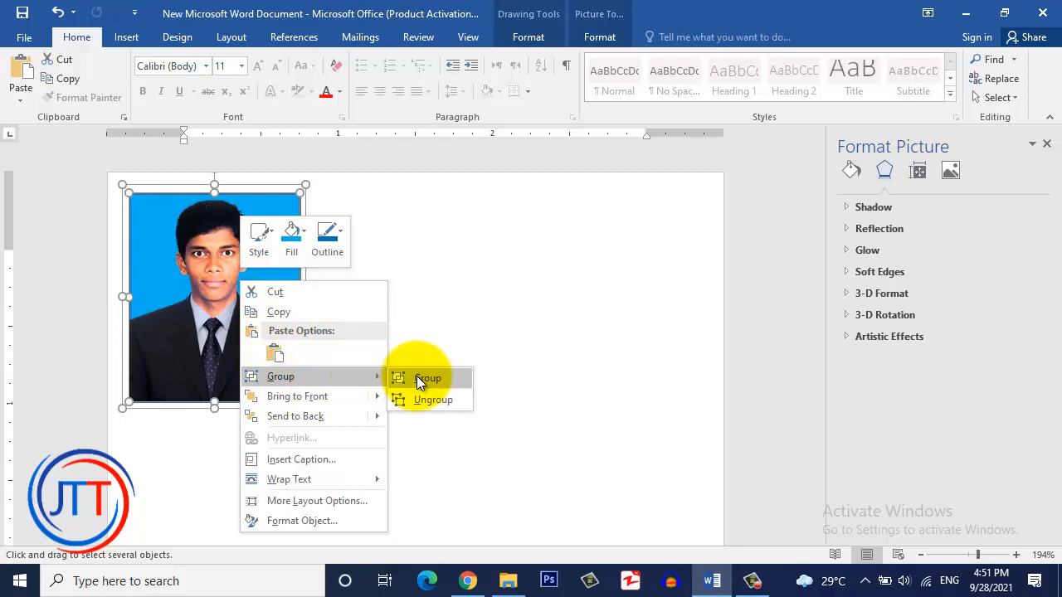
{"action": "left_click", "coordinate": [419, 380]}
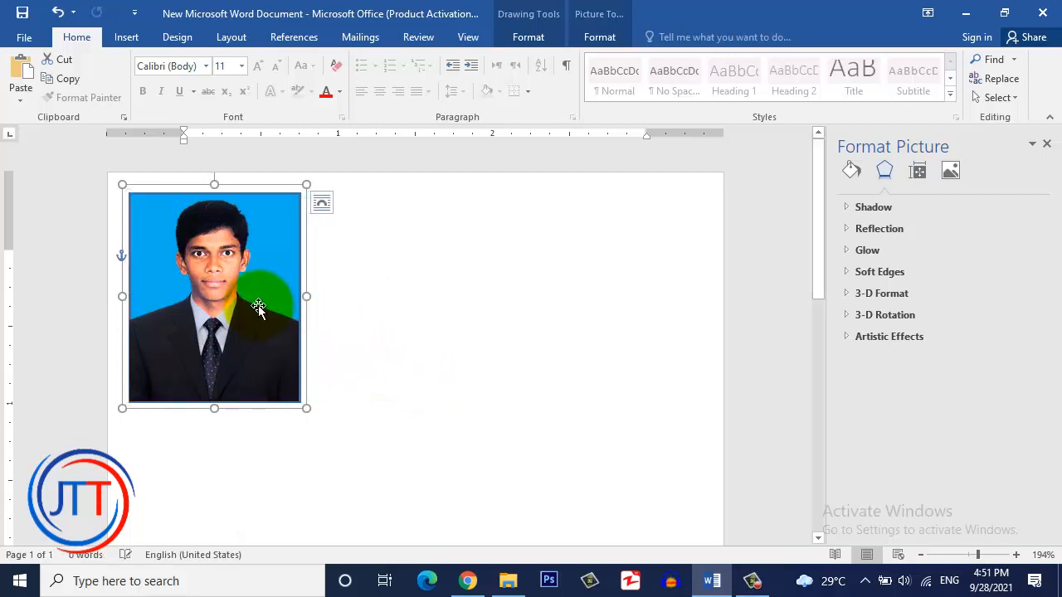
Step: Narrow the grouped photo slightly and copy it twice across the page to make a row of three
{"action": "left_click_drag", "start_coordinate": [306, 297], "coordinate": [294, 296]}
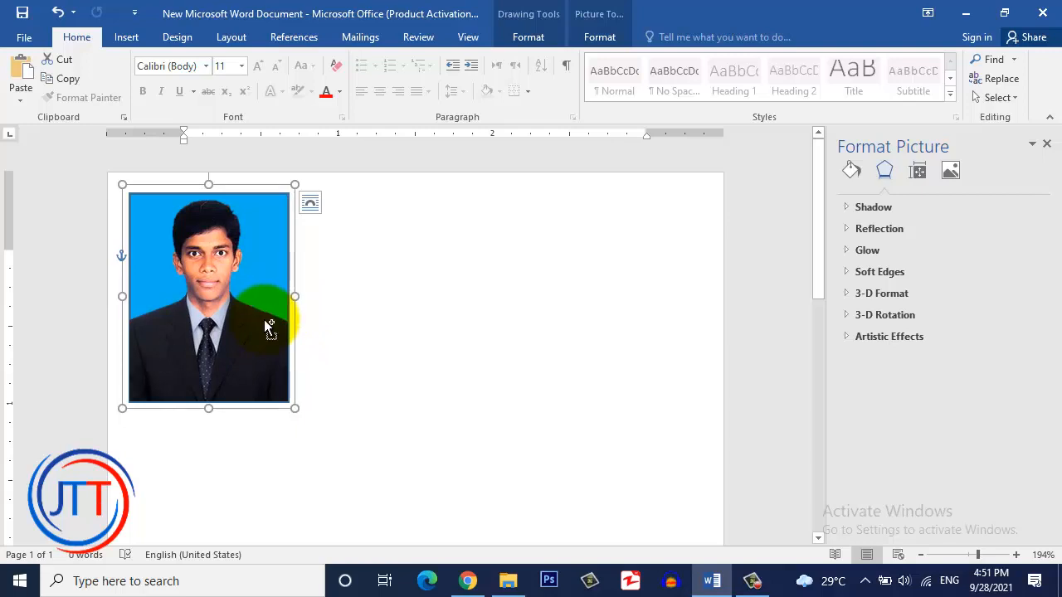
{"action": "left_click_drag", "start_coordinate": [263, 320], "coordinate": [428, 320]}
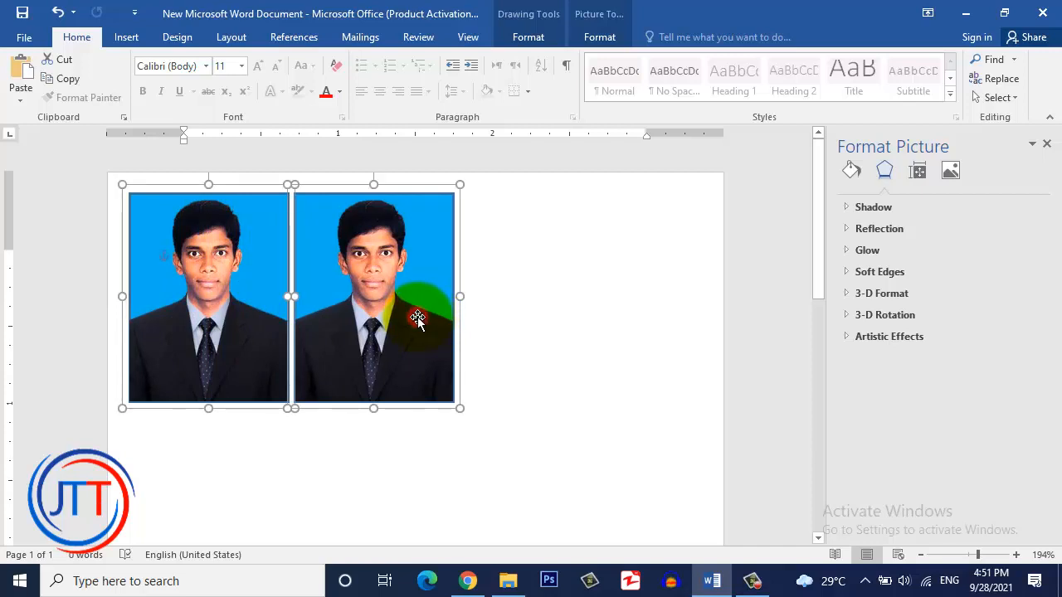
{"action": "left_click", "coordinate": [396, 429]}
{"action": "left_click", "coordinate": [394, 343]}
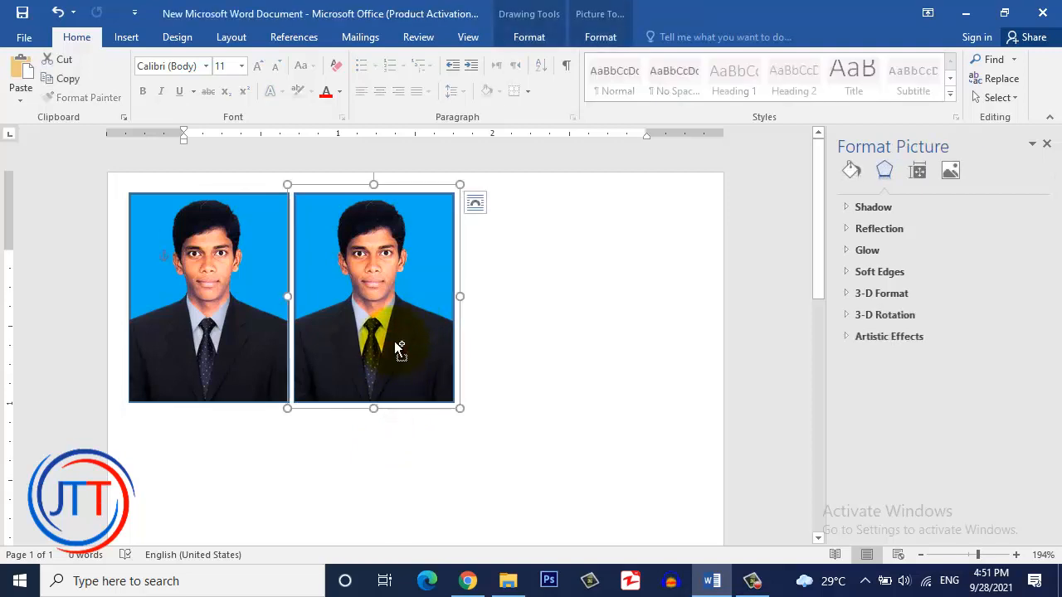
{"action": "left_click_drag", "start_coordinate": [399, 341], "coordinate": [595, 350]}
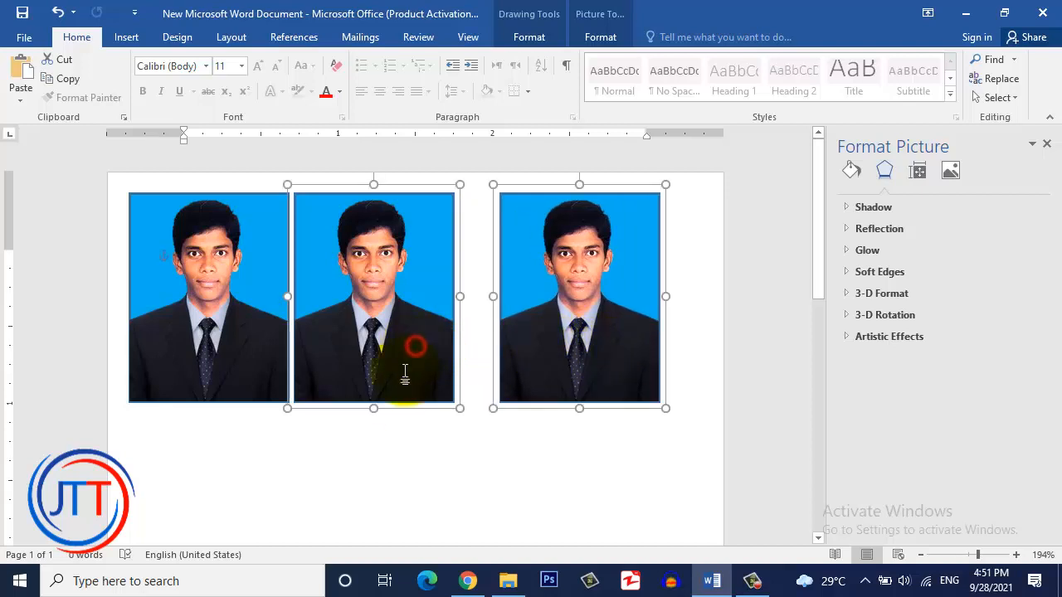
Step: Centre the middle photo between the two outer ones, nudge it level with them, and deselect it
{"action": "left_click", "coordinate": [395, 434]}
{"action": "left_click", "coordinate": [392, 338]}
{"action": "left_click_drag", "start_coordinate": [393, 337], "coordinate": [412, 334]}
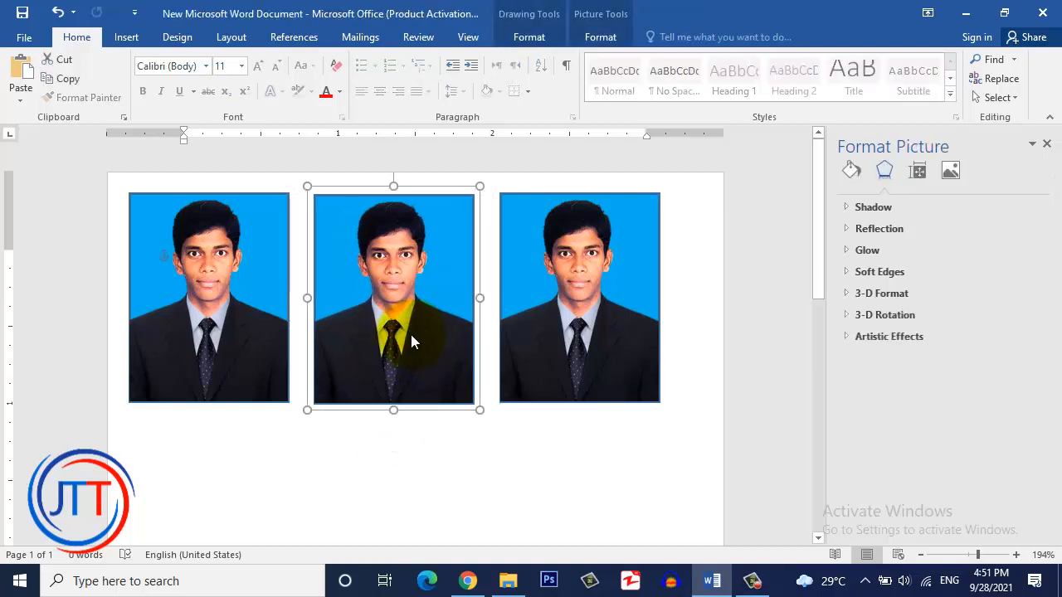
{"action": "key", "text": "ctrl+Up"}
{"action": "key", "text": "ctrl+Up"}
{"action": "key", "text": "ctrl+Up"}
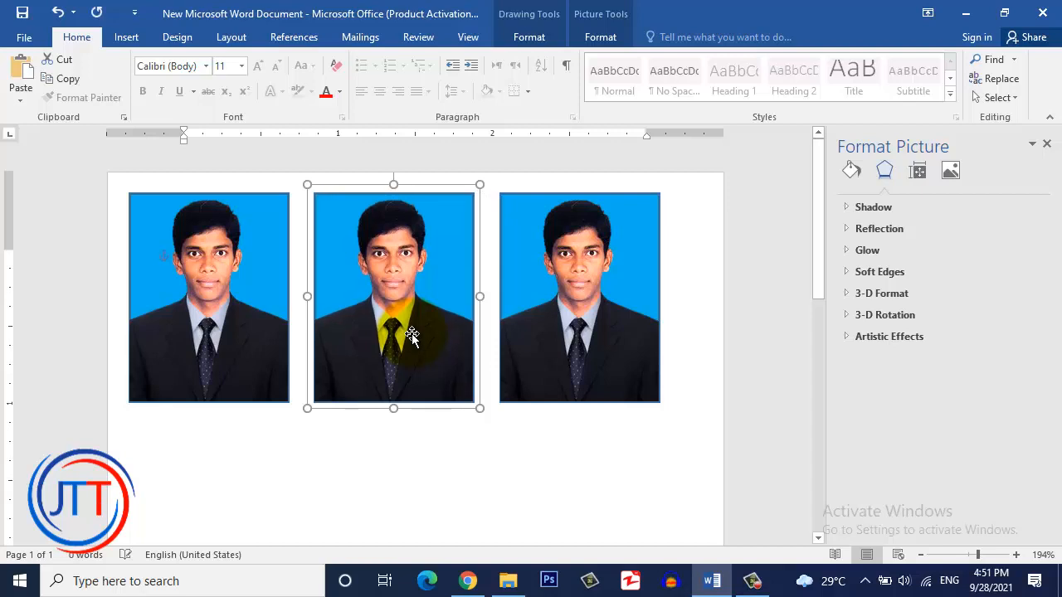
{"action": "key", "text": "ctrl+Left"}
{"action": "key", "text": "ctrl+Left"}
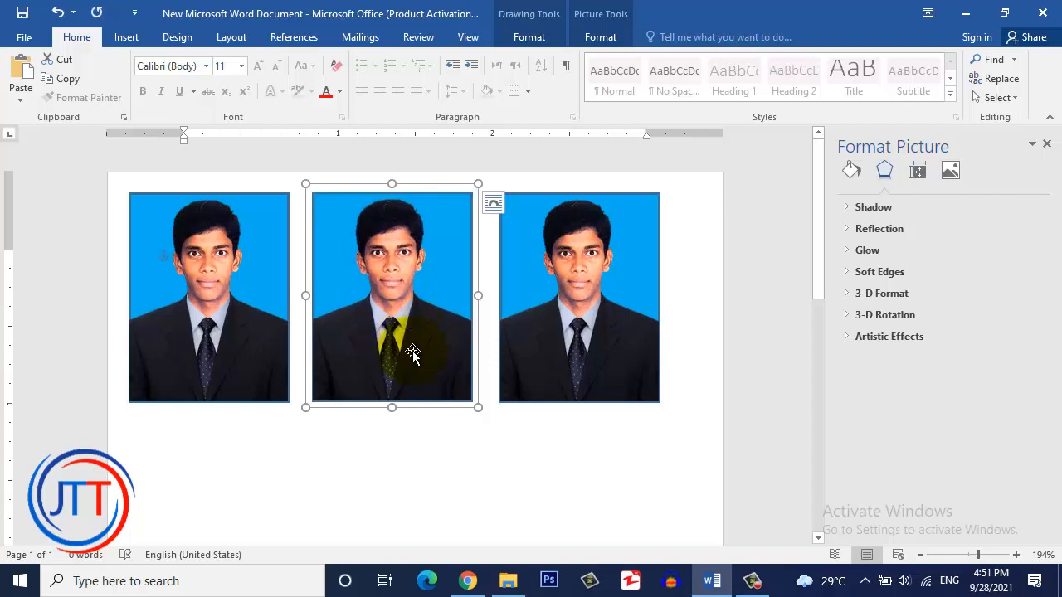
{"action": "left_click", "coordinate": [223, 430]}
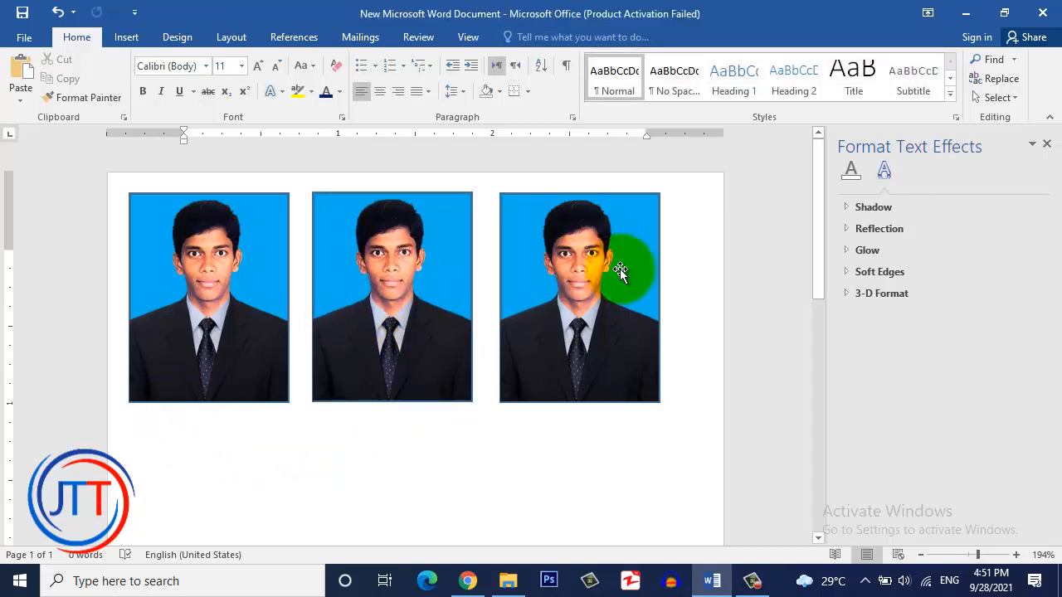
Step: Select all three photos in the row and copy them downward twice to make a second and third row
{"action": "left_click", "coordinate": [997, 98]}
{"action": "left_click", "coordinate": [848, 138]}
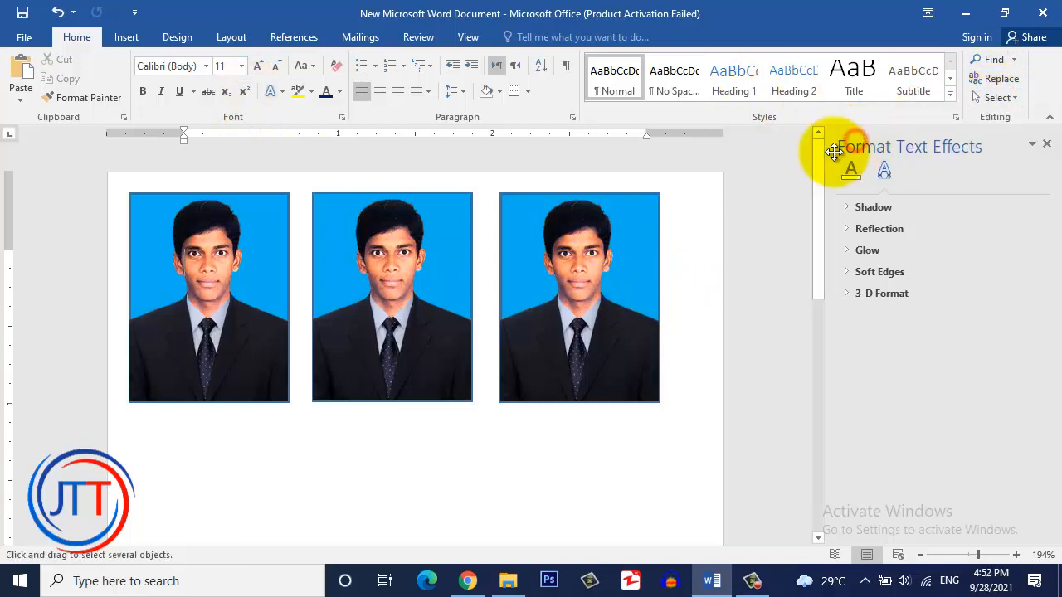
{"action": "left_click_drag", "start_coordinate": [682, 301], "coordinate": [9, 434]}
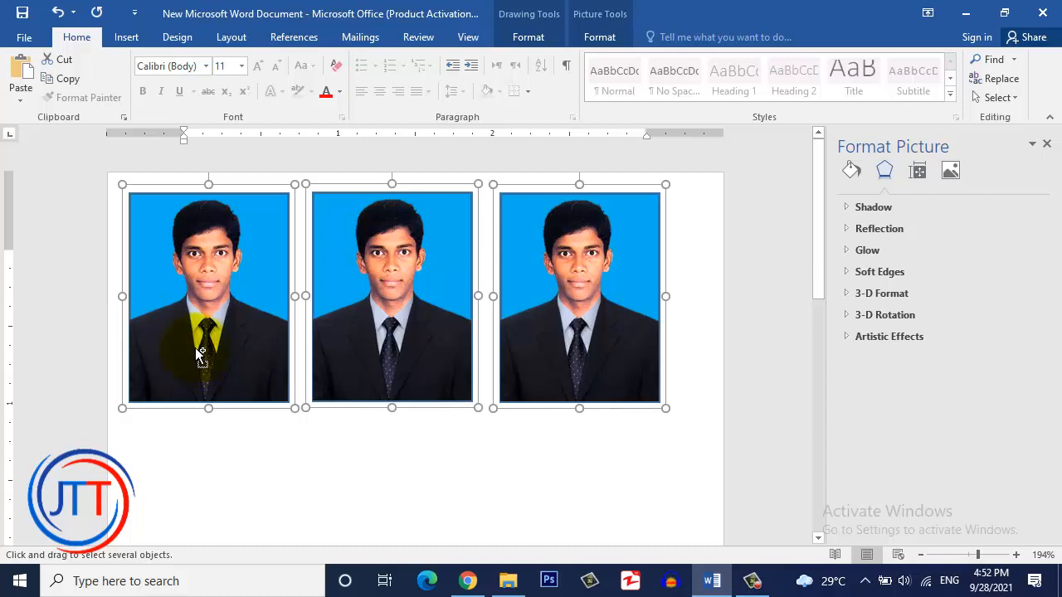
{"action": "left_click_drag", "start_coordinate": [196, 345], "coordinate": [201, 471]}
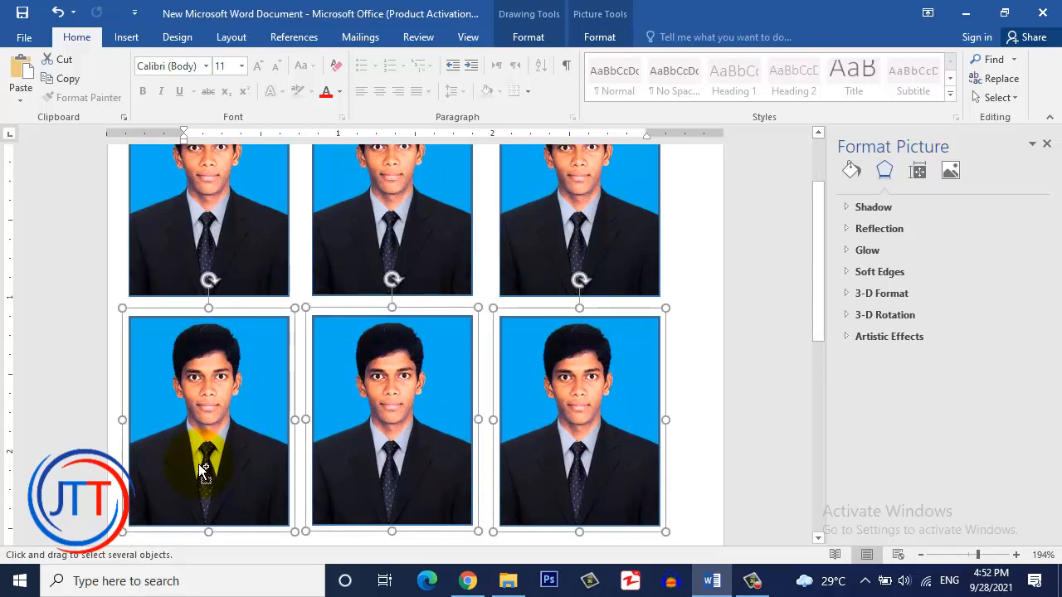
{"action": "left_click_drag", "start_coordinate": [200, 457], "coordinate": [249, 472]}
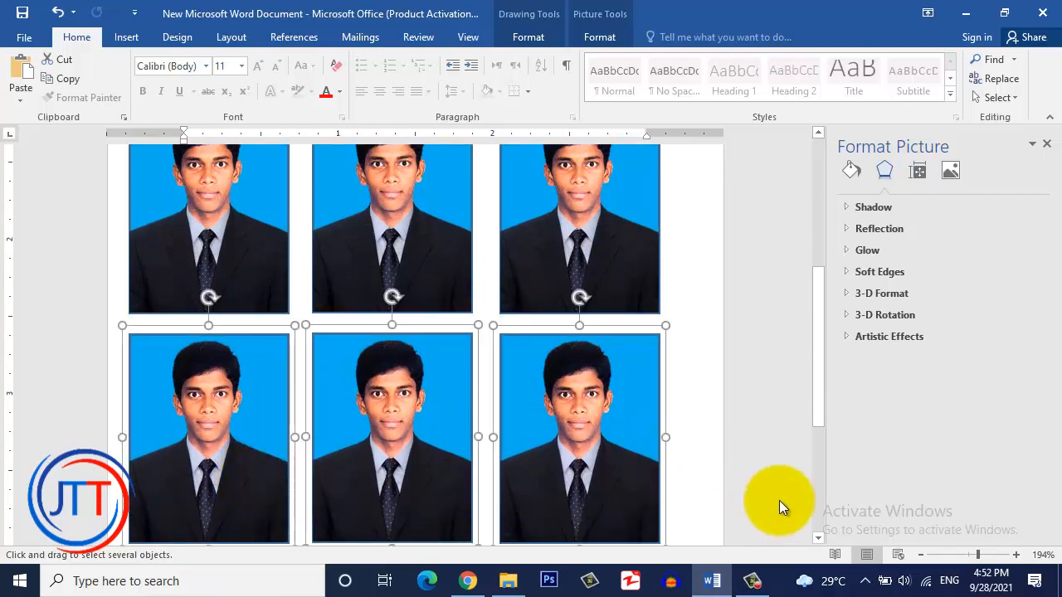
Step: Copy the third row of photos into the empty space below it to make a fourth row on the page
{"action": "left_click", "coordinate": [921, 554]}
{"action": "left_click", "coordinate": [920, 554]}
{"action": "left_click", "coordinate": [921, 554]}
{"action": "left_click", "coordinate": [921, 554]}
{"action": "left_click", "coordinate": [921, 554]}
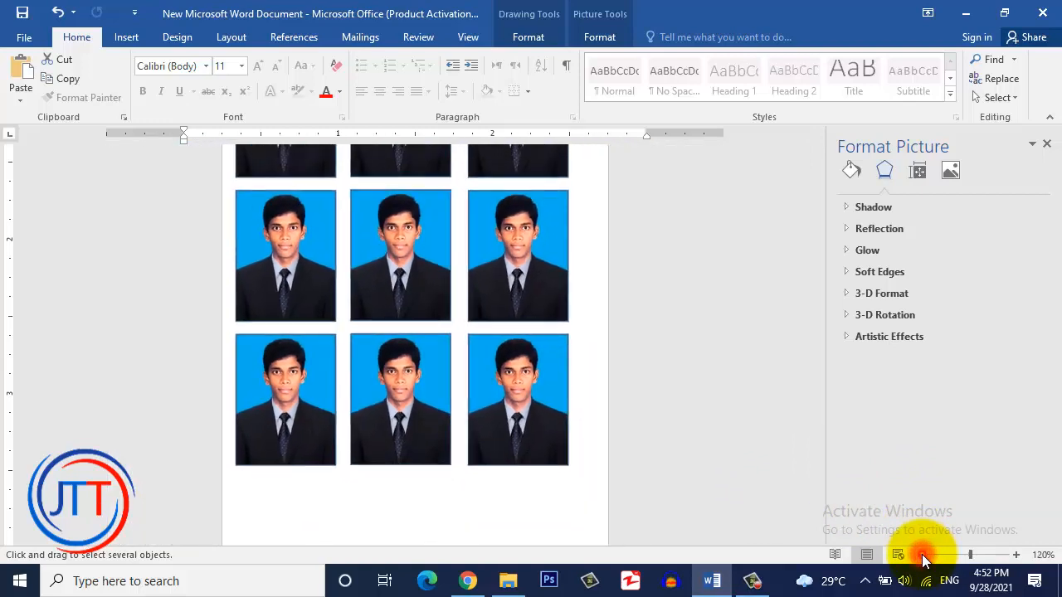
{"action": "left_click", "coordinate": [920, 554]}
{"action": "left_click", "coordinate": [920, 554]}
{"action": "left_click", "coordinate": [921, 554]}
{"action": "left_click", "coordinate": [921, 554]}
{"action": "left_click", "coordinate": [921, 554]}
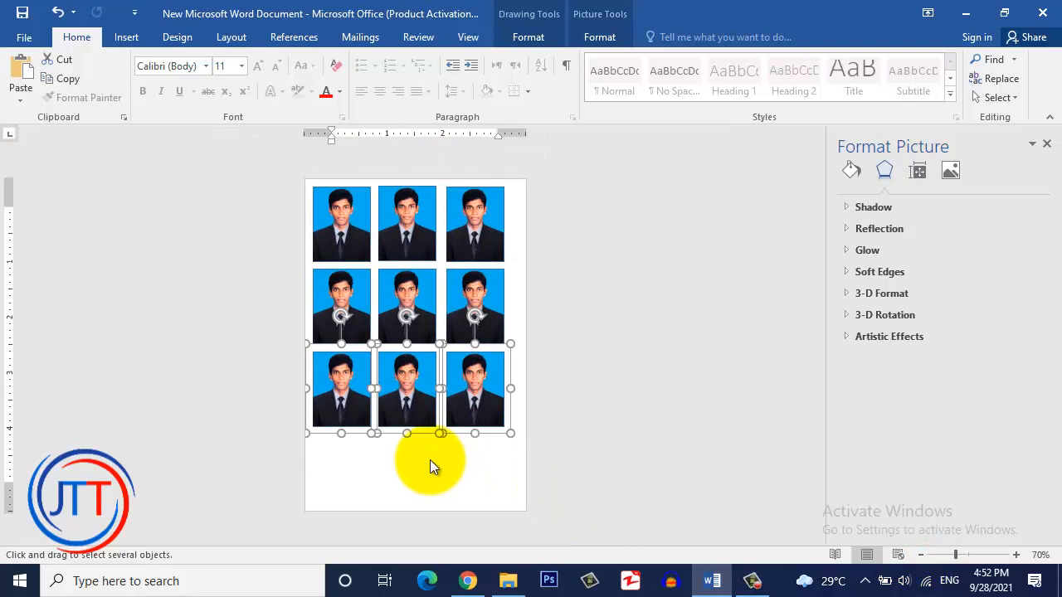
{"action": "left_click", "coordinate": [382, 458]}
{"action": "left_click", "coordinate": [332, 457]}
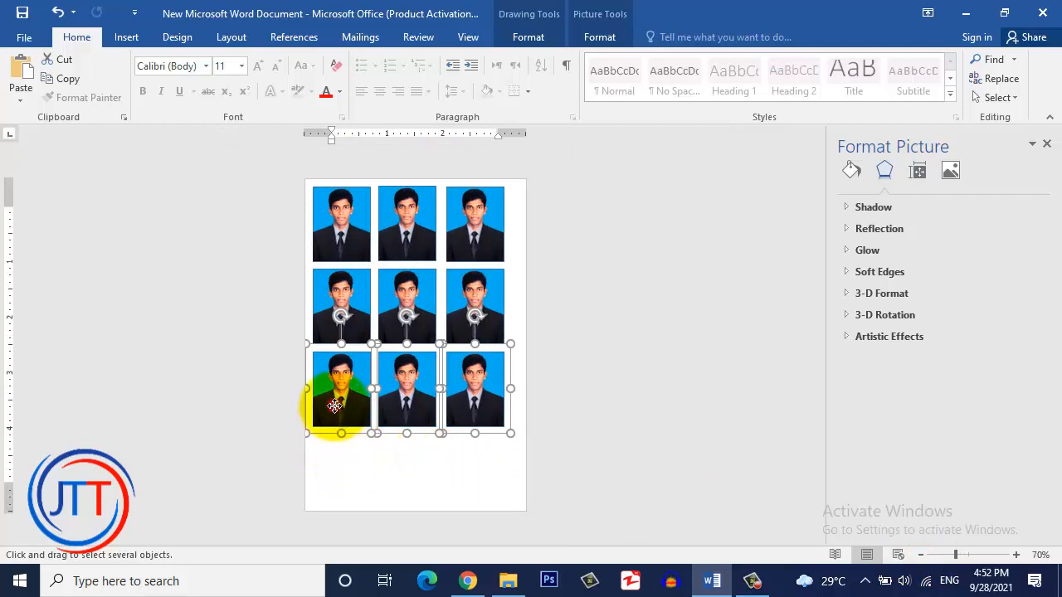
{"action": "left_click_drag", "start_coordinate": [340, 411], "coordinate": [341, 483]}
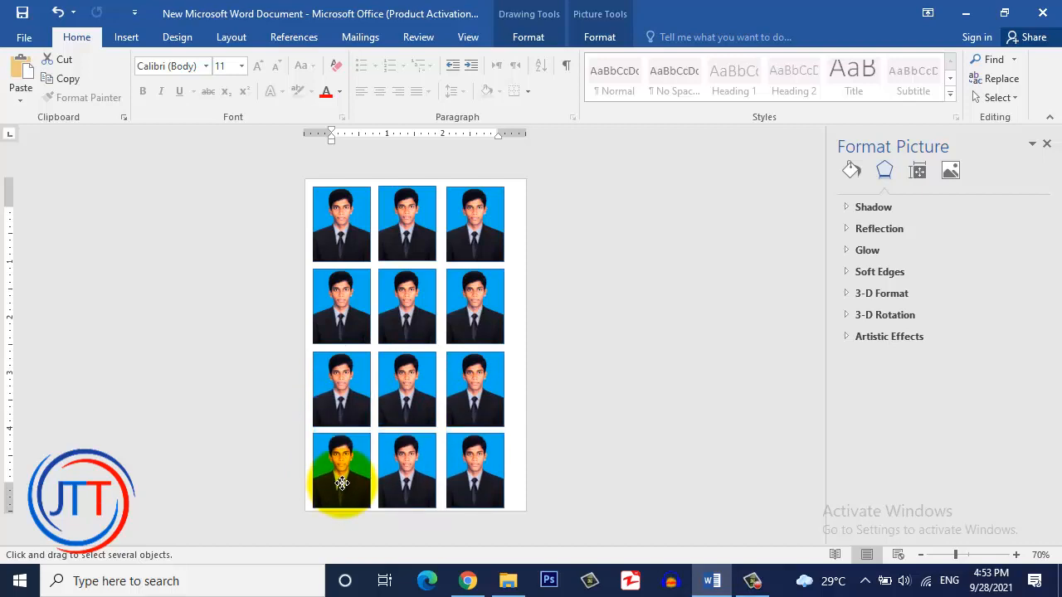
{"action": "left_click", "coordinate": [515, 475]}
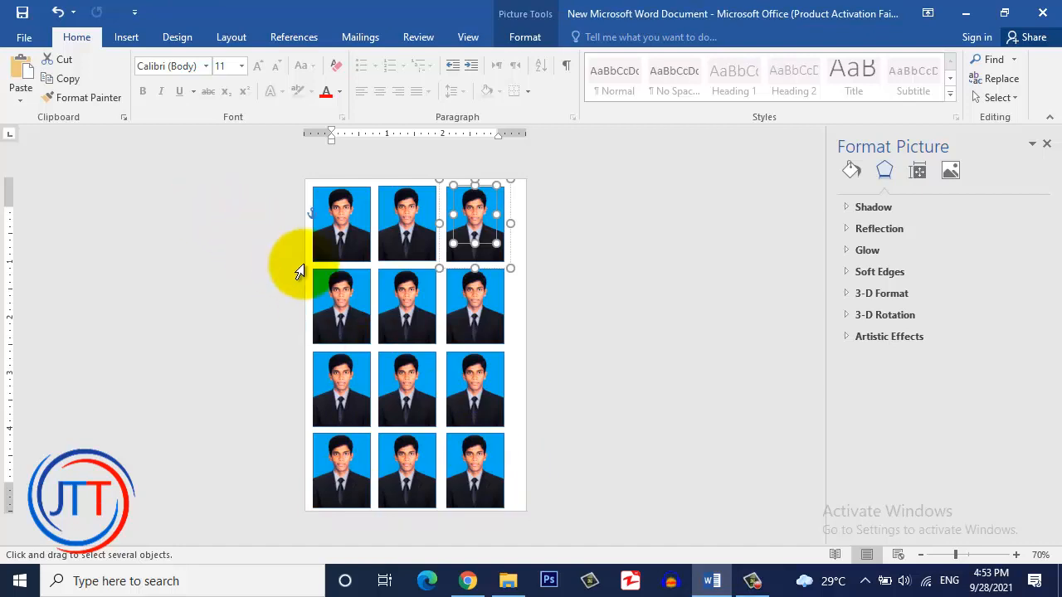
Step: Open the document's print settings and show the list of available printers
{"action": "key", "text": "ctrl+p"}
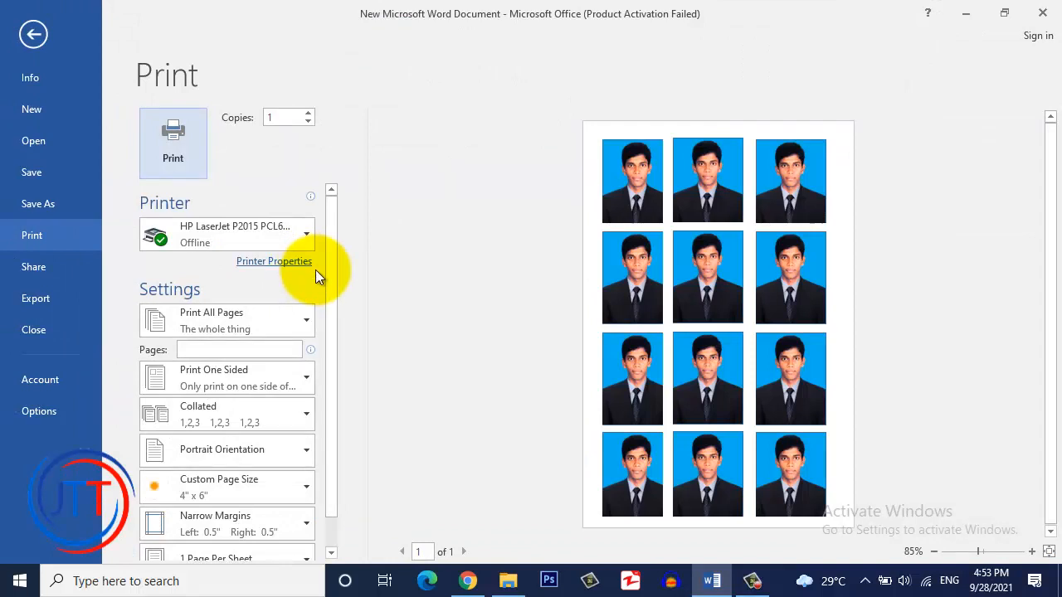
{"action": "left_click", "coordinate": [271, 234]}
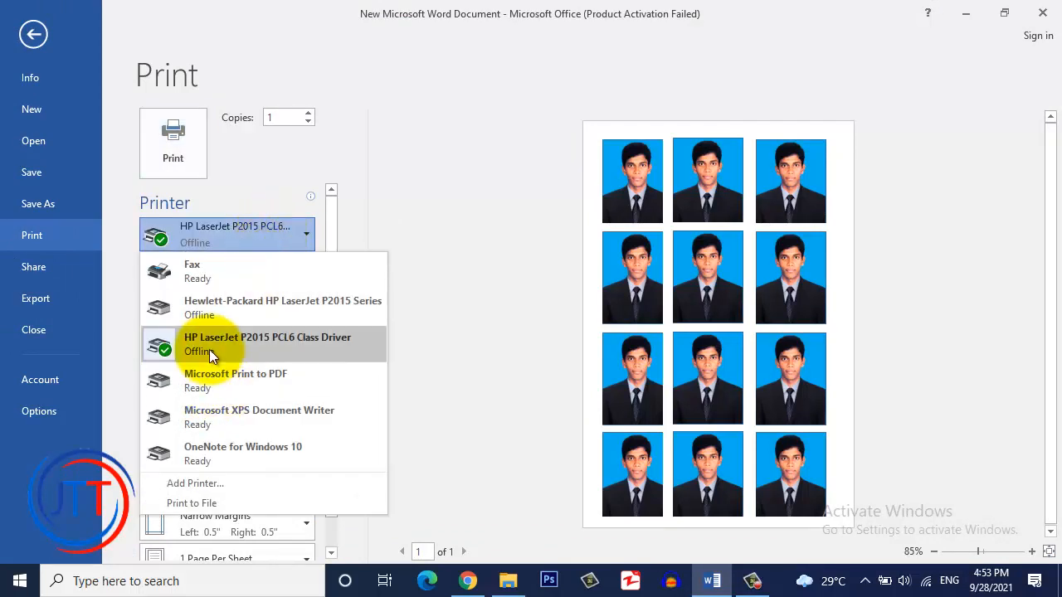